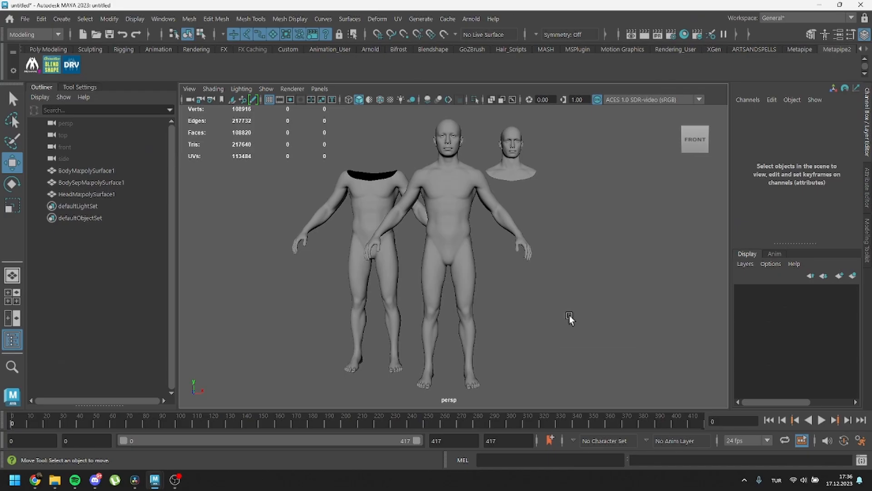
Step: Examine the full body, separate head and headless body meshes in the scene, selecting each one in turn
{"action": "key", "text": "alt"}
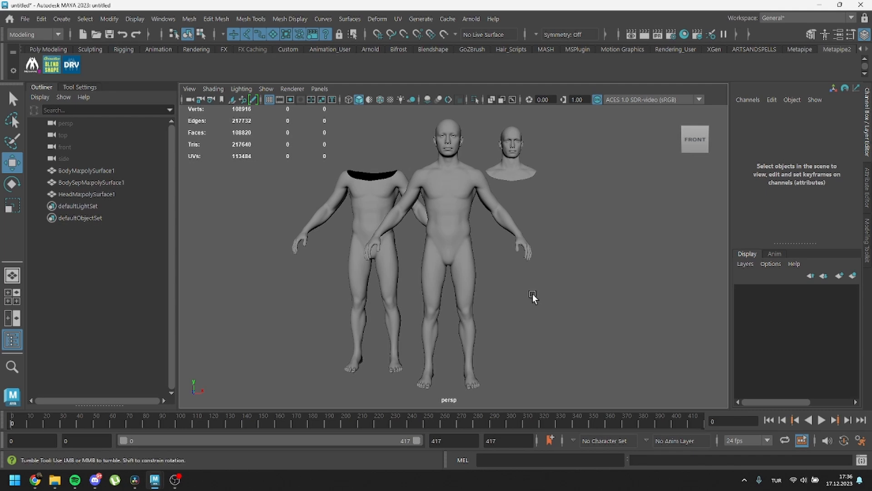
{"action": "mouse_move", "coordinate": [533, 296]}
{"action": "left_mouse_down", "text": "alt"}
{"action": "mouse_move", "coordinate": [570, 298]}
{"action": "mouse_move", "coordinate": [524, 296]}
{"action": "mouse_move", "coordinate": [535, 296]}
{"action": "left_mouse_up", "text": "alt"}
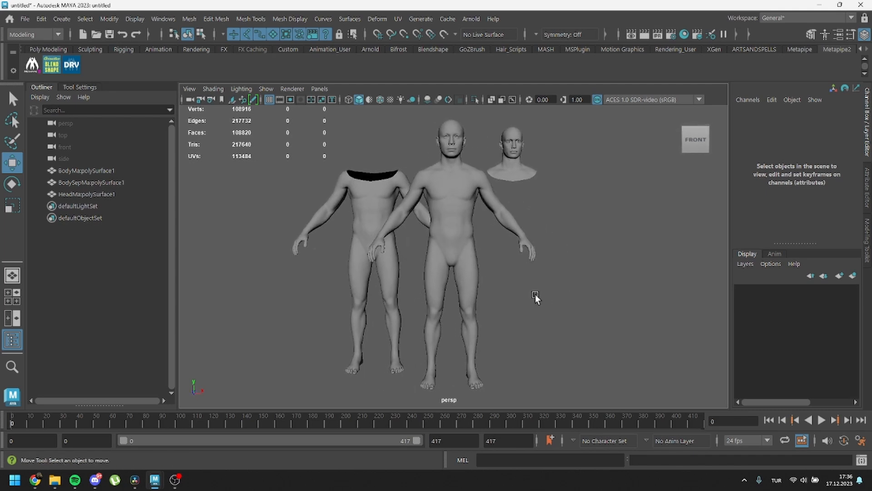
{"action": "left_click", "coordinate": [468, 240]}
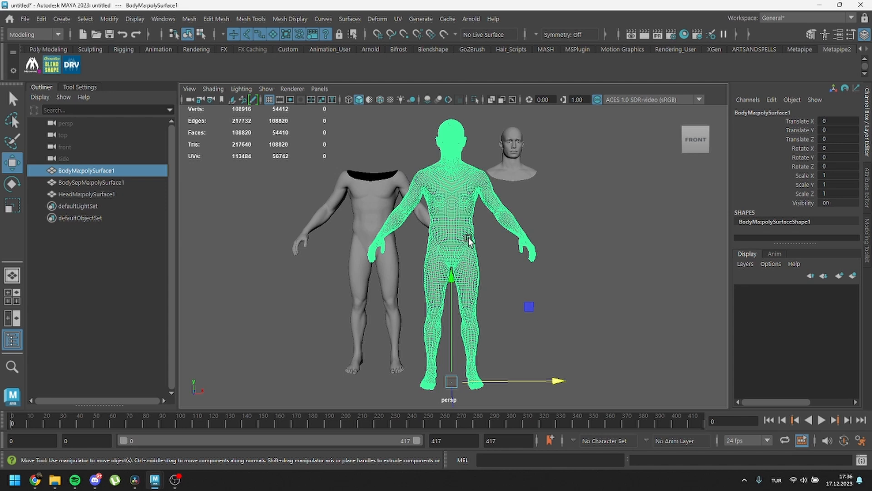
{"action": "left_click", "coordinate": [484, 234]}
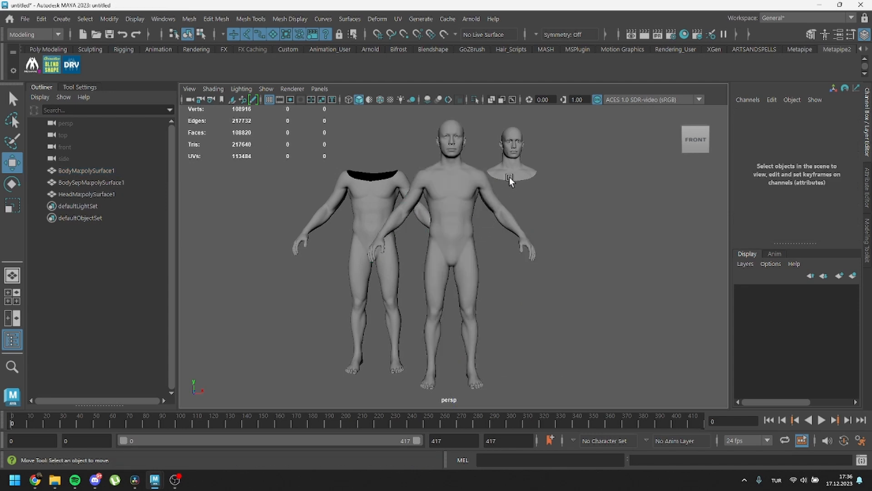
{"action": "left_click", "coordinate": [514, 175]}
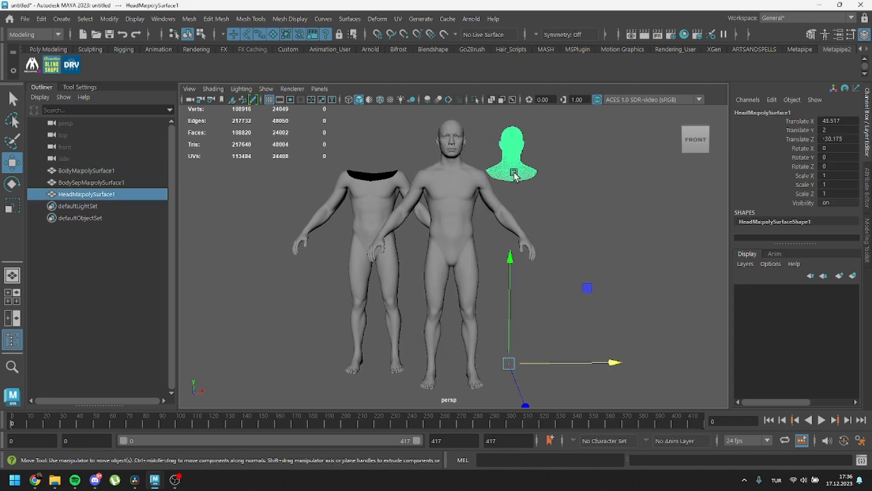
{"action": "left_click", "coordinate": [514, 197]}
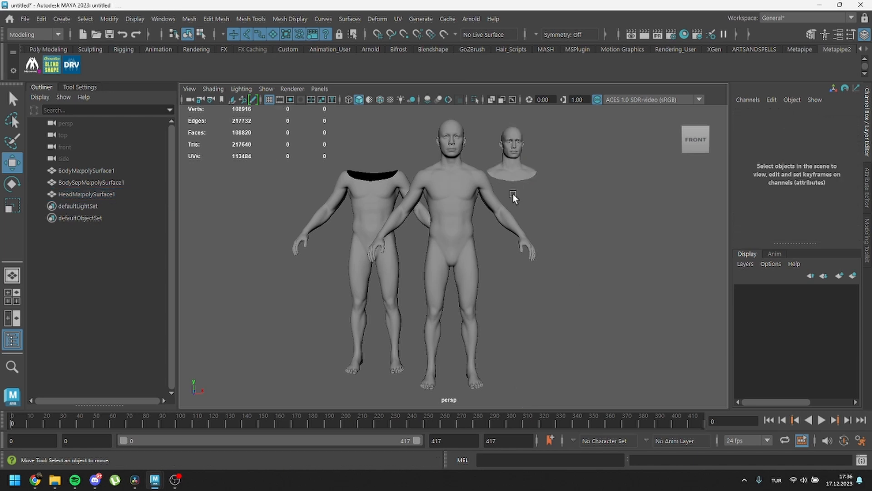
{"action": "left_click", "coordinate": [375, 200]}
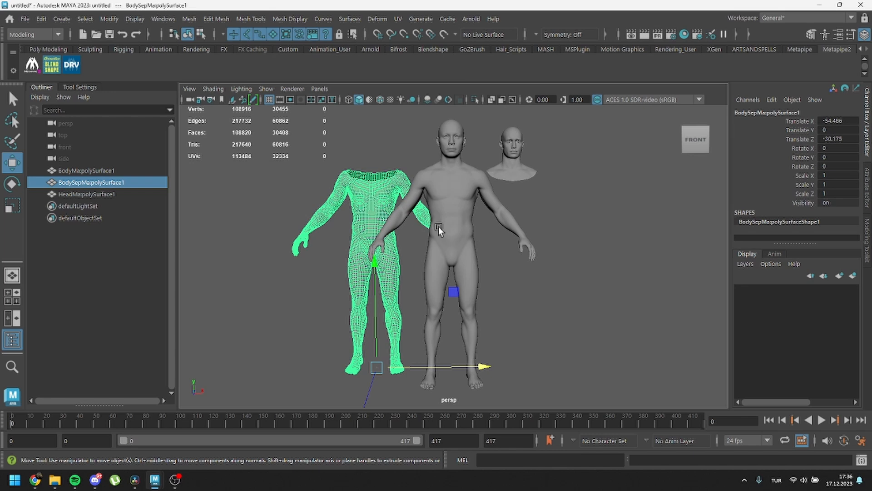
{"action": "left_click", "coordinate": [502, 266]}
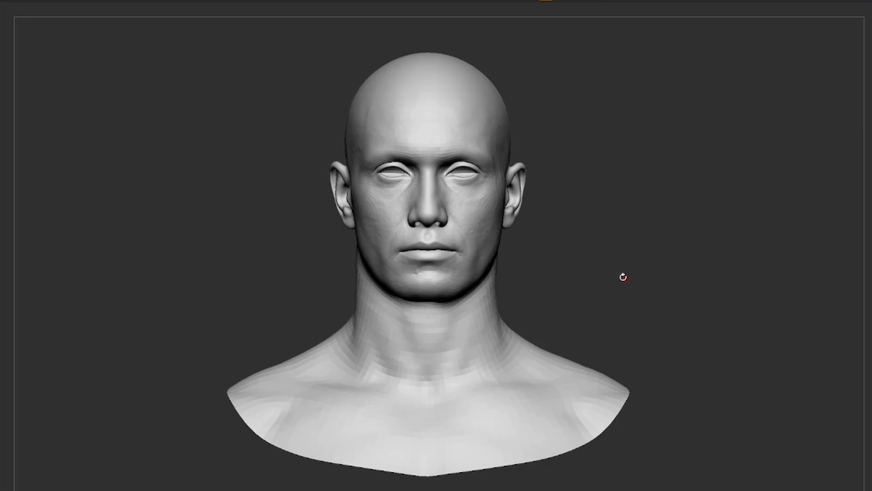
Step: Examine the head sculpt with its mouth open, isolating the inner mouth and eye geometry and viewing the head from several angles
{"action": "mouse_move", "coordinate": [569, 255]}
{"action": "left_mouse_down"}
{"action": "mouse_move", "coordinate": [591, 269]}
{"action": "mouse_move", "coordinate": [568, 267]}
{"action": "left_mouse_up"}
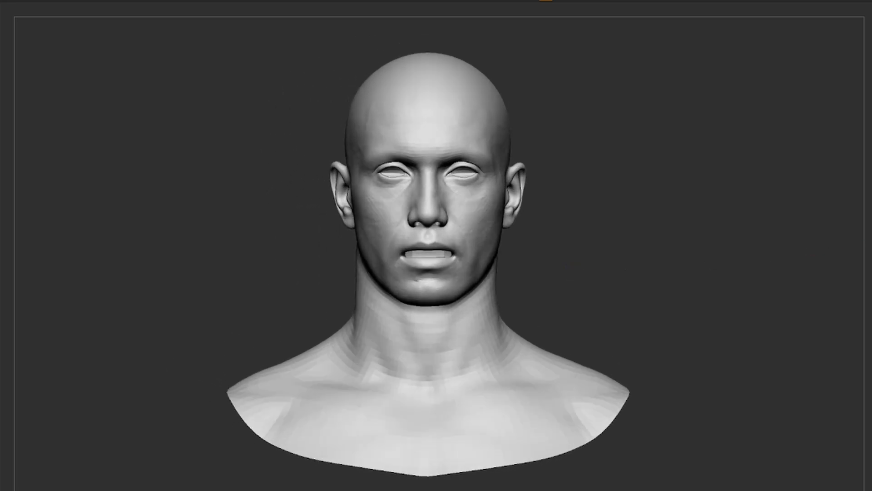
{"action": "left_click", "coordinate": [439, 254], "text": "ctrl+shift"}
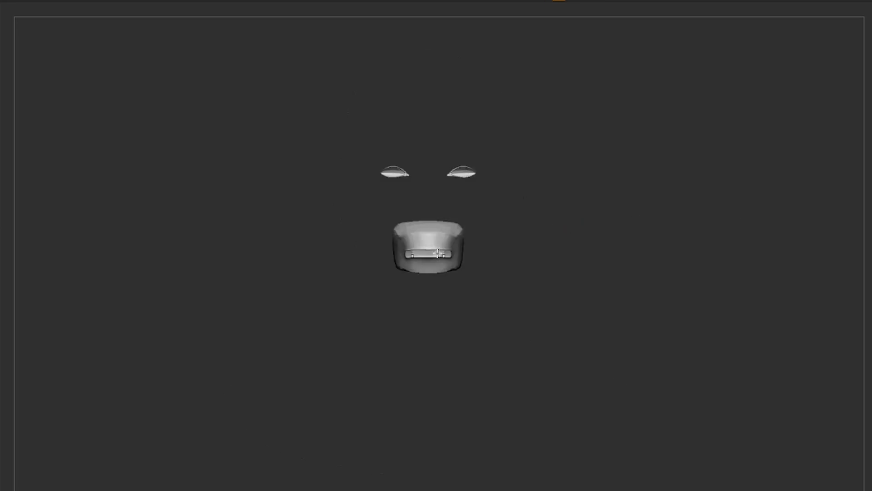
{"action": "mouse_move", "coordinate": [514, 227]}
{"action": "left_mouse_down"}
{"action": "mouse_move", "coordinate": [489, 230]}
{"action": "mouse_move", "coordinate": [518, 225]}
{"action": "left_mouse_up"}
{"action": "left_click", "coordinate": [522, 227], "text": "ctrl+shift"}
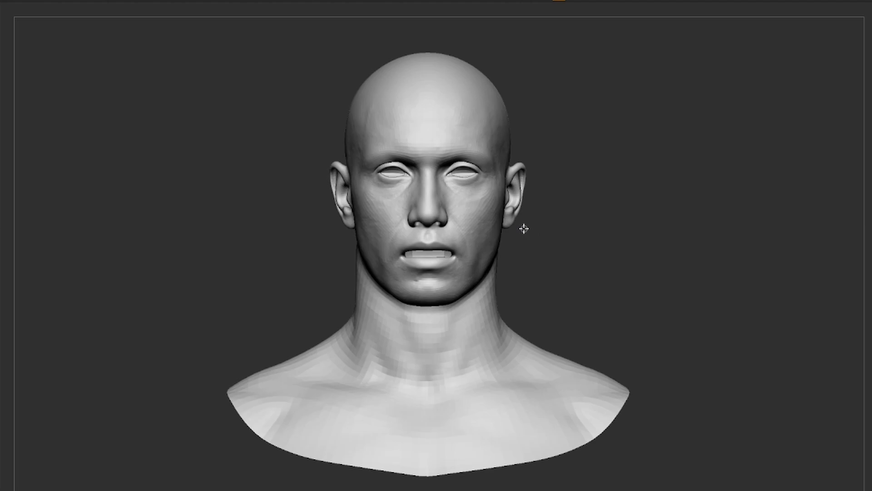
{"action": "right_click_drag", "start_coordinate": [459, 234], "coordinate": [481, 214]}
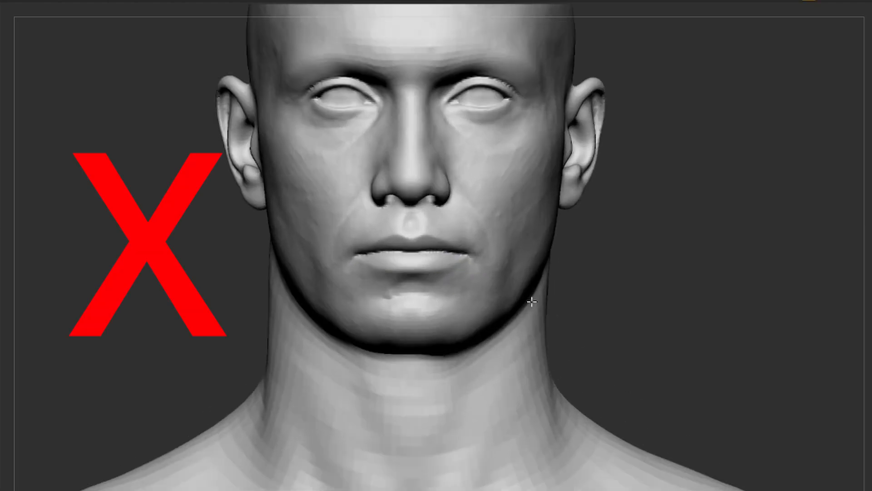
{"action": "right_click_drag", "start_coordinate": [532, 302], "coordinate": [465, 302], "text": "ctrl"}
{"action": "right_click_drag", "start_coordinate": [489, 341], "coordinate": [464, 290], "text": "alt"}
{"action": "right_click_drag", "start_coordinate": [464, 290], "coordinate": [512, 301], "text": "ctrl"}
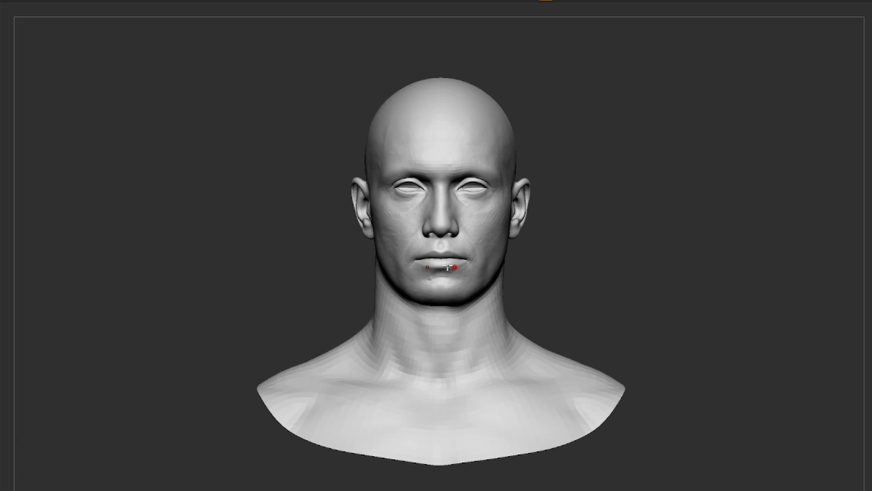
Step: Pull the head's lower lip down to part the mouth and move it back up, using a large brush
{"action": "mouse_move", "coordinate": [468, 293]}
{"action": "right_mouse_down", "text": "ctrl"}
{"action": "mouse_move", "coordinate": [565, 322]}
{"action": "mouse_move", "coordinate": [547, 272]}
{"action": "right_mouse_up", "text": "ctrl"}
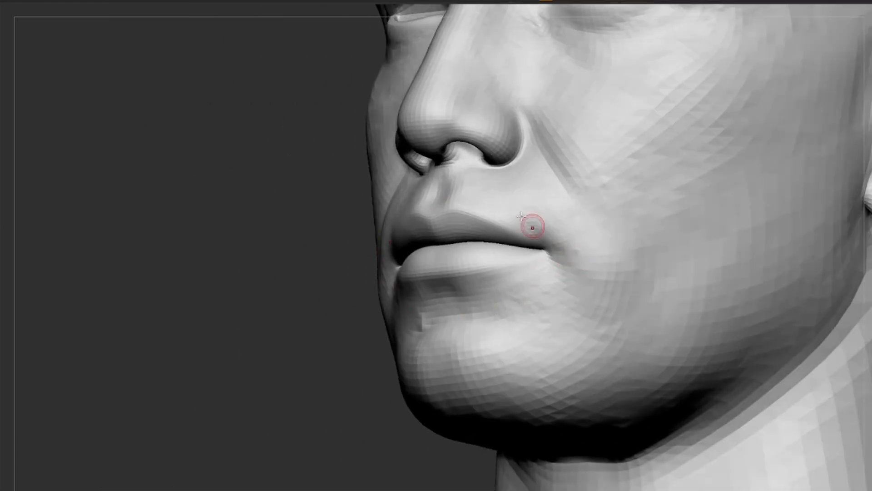
{"action": "mouse_move", "coordinate": [487, 296]}
{"action": "right_mouse_down"}
{"action": "mouse_move", "coordinate": [510, 239]}
{"action": "mouse_move", "coordinate": [417, 383]}
{"action": "mouse_move", "coordinate": [452, 347]}
{"action": "right_mouse_up"}
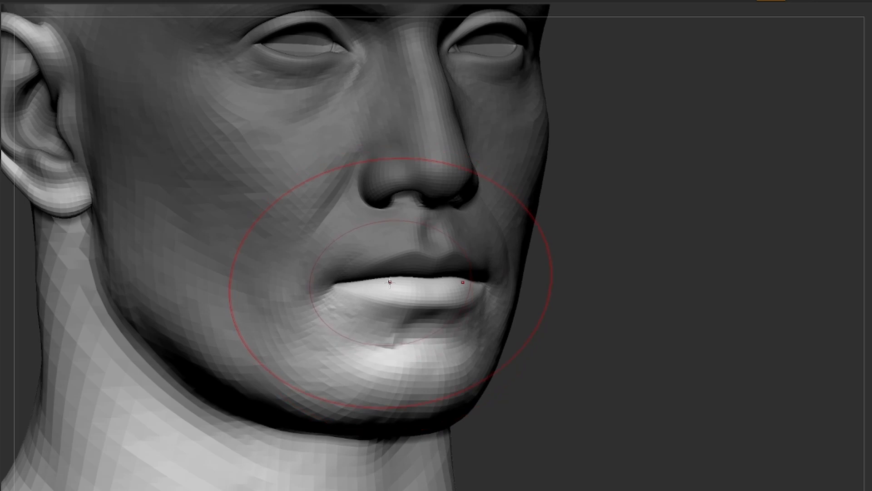
{"action": "left_click_drag", "start_coordinate": [388, 283], "coordinate": [384, 306]}
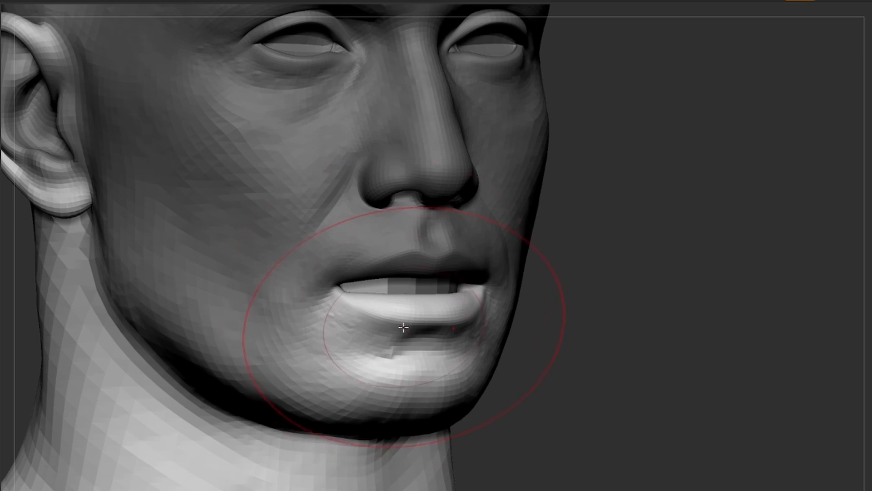
{"action": "left_click_drag", "start_coordinate": [389, 298], "coordinate": [385, 281]}
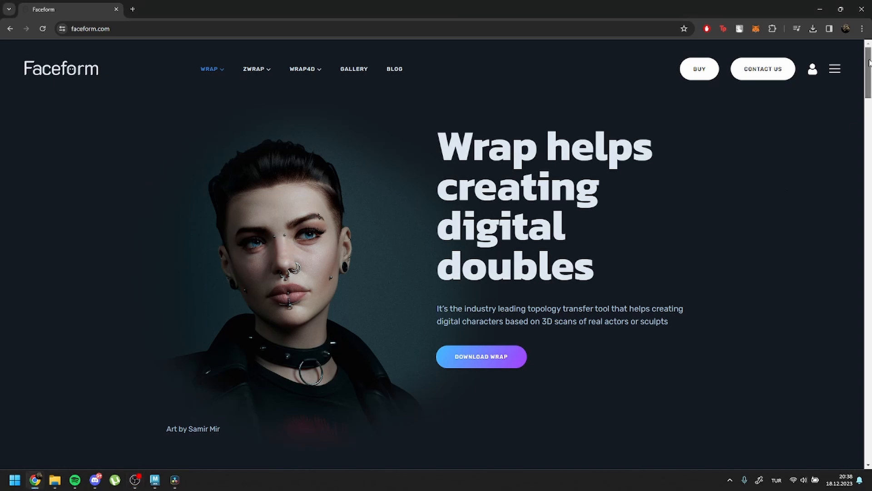
Step: Switch to the browser and look over the Wrap page on faceform.com
{"action": "left_click_drag", "start_coordinate": [869, 62], "coordinate": [869, 142]}
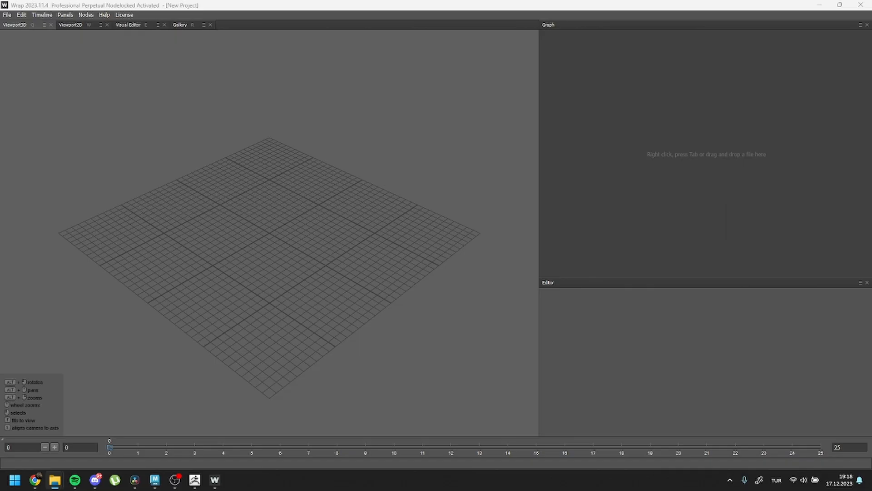
Step: Switch to Wrap and load Head.obj and HeadMa.obj into the graph as separate geometry nodes
{"action": "left_click_drag", "start_coordinate": [736, 319], "coordinate": [763, 163]}
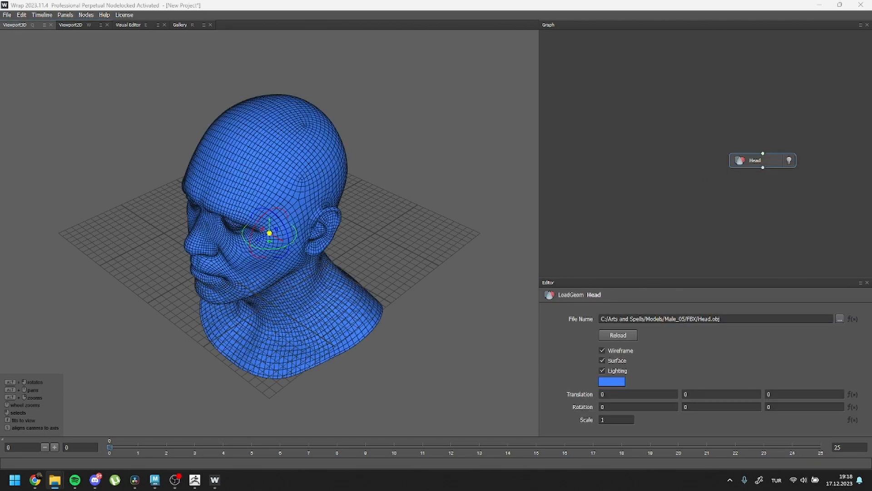
{"action": "left_click_drag", "start_coordinate": [750, 349], "coordinate": [623, 185]}
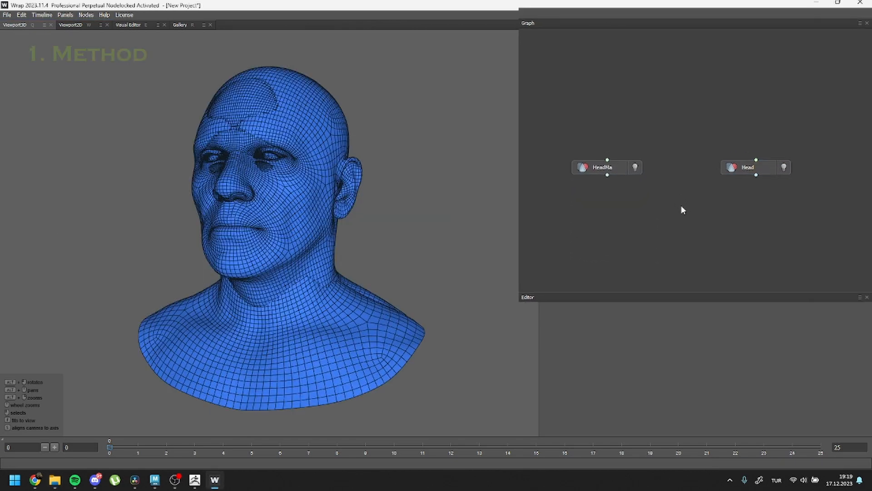
Step: Add a Wrapping node below the geometry nodes, feeding HeadMa into its first input and Head into its second
{"action": "right_click", "coordinate": [681, 208]}
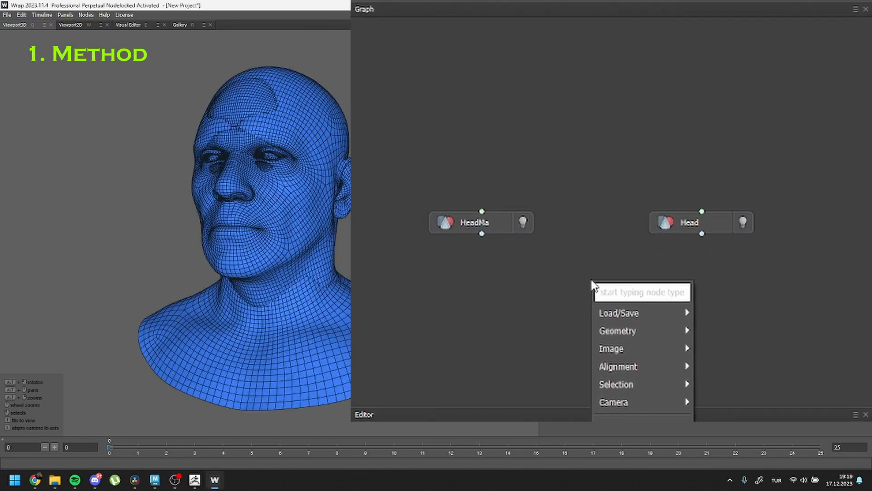
{"action": "type", "text": "wra"}
{"action": "left_click", "coordinate": [682, 337]}
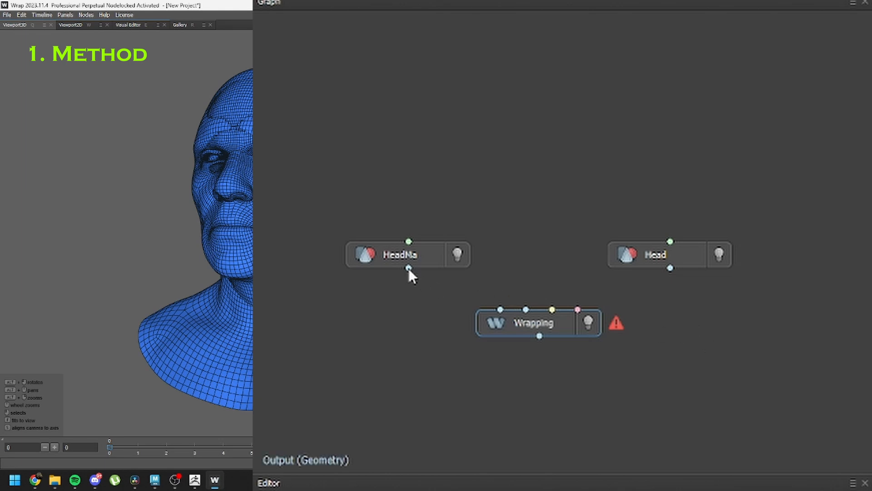
{"action": "left_click_drag", "start_coordinate": [408, 268], "coordinate": [515, 305]}
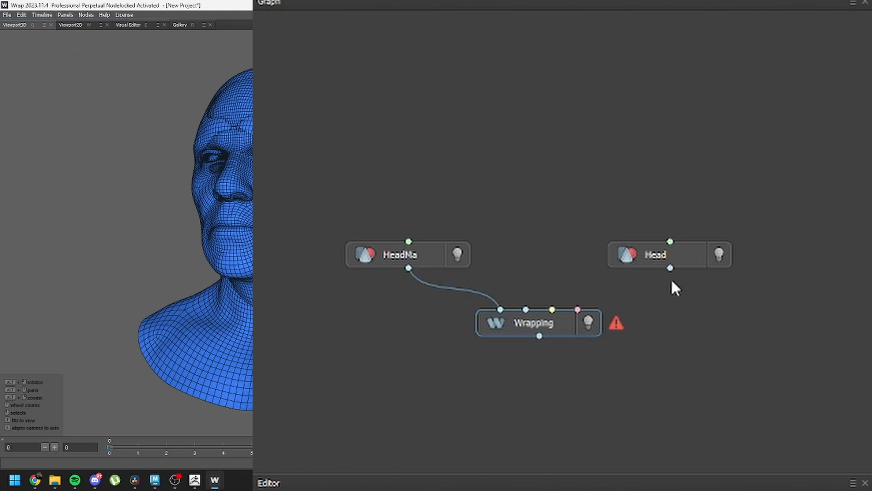
{"action": "left_click_drag", "start_coordinate": [671, 269], "coordinate": [529, 308]}
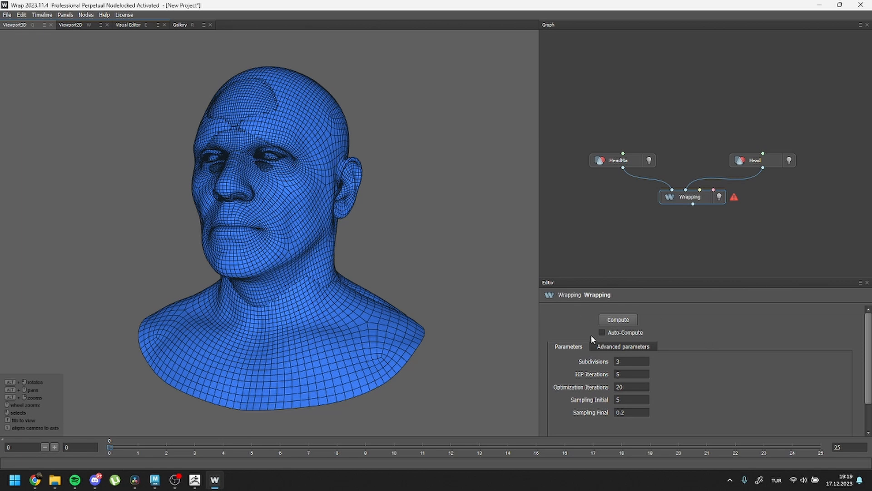
Step: Compute the Wrapping node and turn off the display of the Head geometry
{"action": "left_click", "coordinate": [619, 319]}
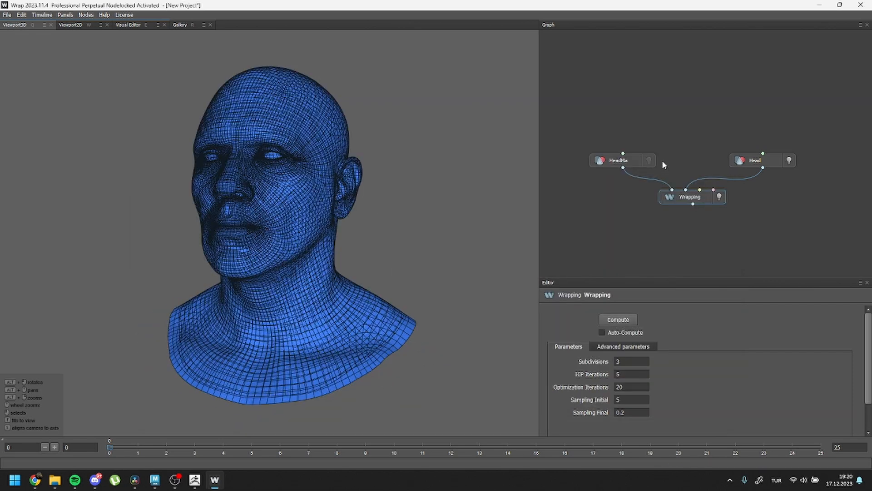
{"action": "left_click", "coordinate": [789, 162]}
Step: Examine the wrapped head's eyes, nose, mouth, ear and shoulders close up and from different angles
{"action": "mouse_move", "coordinate": [314, 237]}
{"action": "right_mouse_down", "text": "alt"}
{"action": "mouse_move", "coordinate": [353, 293]}
{"action": "mouse_move", "coordinate": [385, 305]}
{"action": "mouse_move", "coordinate": [310, 199]}
{"action": "right_mouse_up", "text": "alt"}
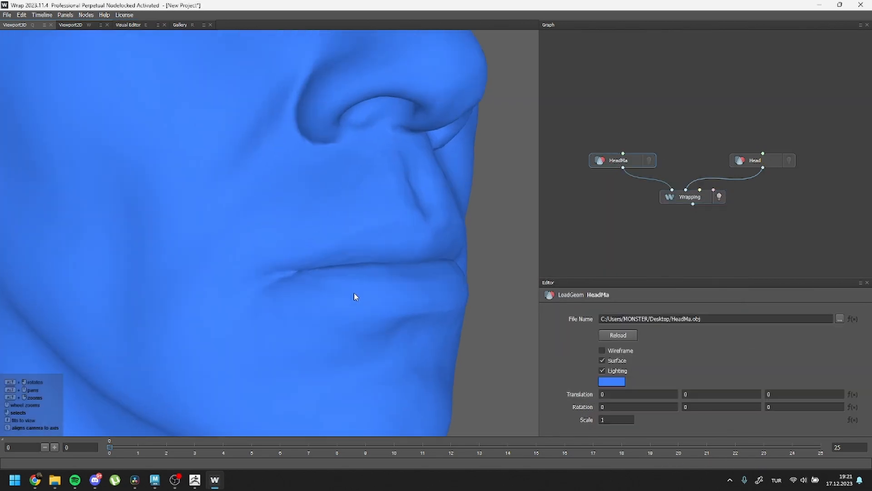
{"action": "middle_click_drag", "start_coordinate": [309, 198], "coordinate": [341, 305], "text": "alt"}
{"action": "left_click_drag", "start_coordinate": [341, 305], "coordinate": [323, 203], "text": "alt"}
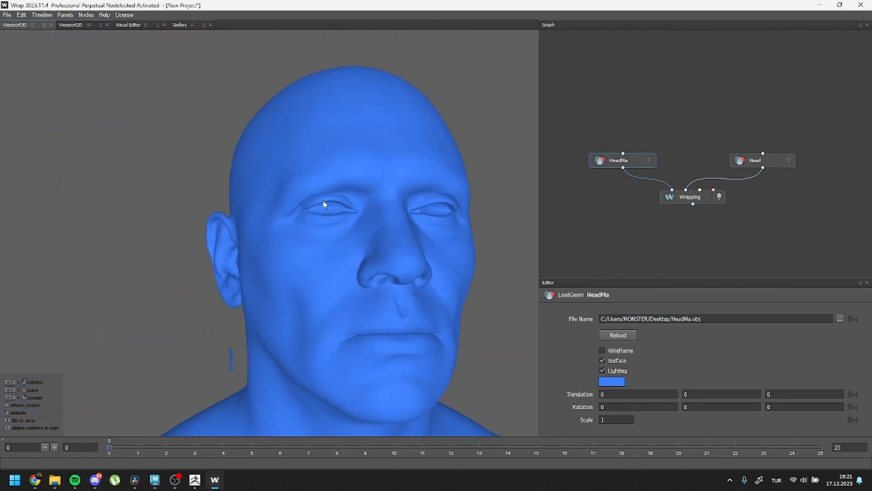
{"action": "right_click_drag", "start_coordinate": [323, 203], "coordinate": [344, 241], "text": "alt"}
{"action": "left_click_drag", "start_coordinate": [345, 241], "coordinate": [338, 239], "text": "alt"}
{"action": "right_click_drag", "start_coordinate": [338, 238], "coordinate": [297, 262], "text": "alt"}
{"action": "left_click_drag", "start_coordinate": [297, 262], "coordinate": [318, 297], "text": "alt"}
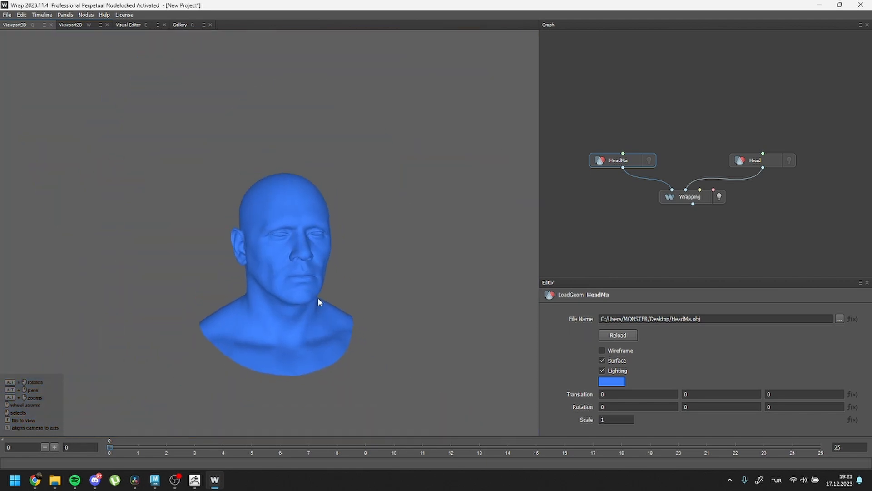
{"action": "right_click_drag", "start_coordinate": [318, 297], "coordinate": [338, 307], "text": "alt"}
{"action": "middle_click_drag", "start_coordinate": [338, 307], "coordinate": [343, 258], "text": "alt"}
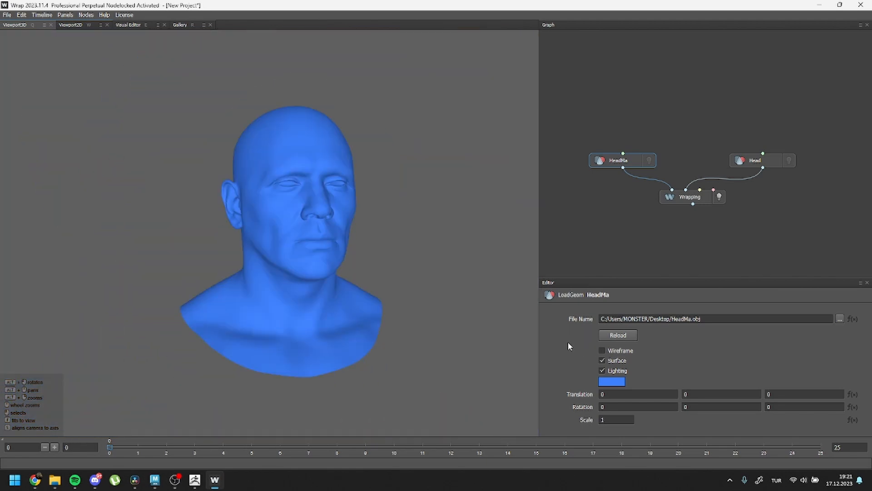
Step: Save the Wrapping node's output geometry as an OBJ file named Wrapping
{"action": "left_click", "coordinate": [692, 198]}
{"action": "right_click", "coordinate": [691, 197]}
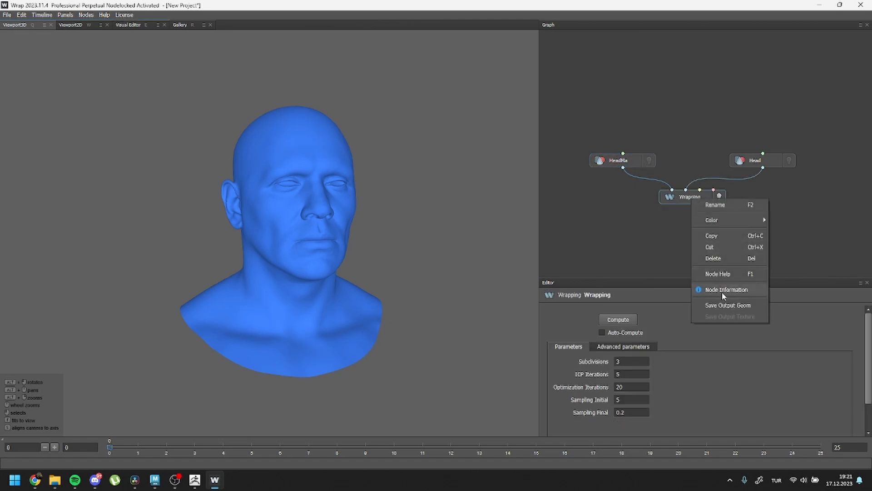
{"action": "left_click", "coordinate": [754, 305]}
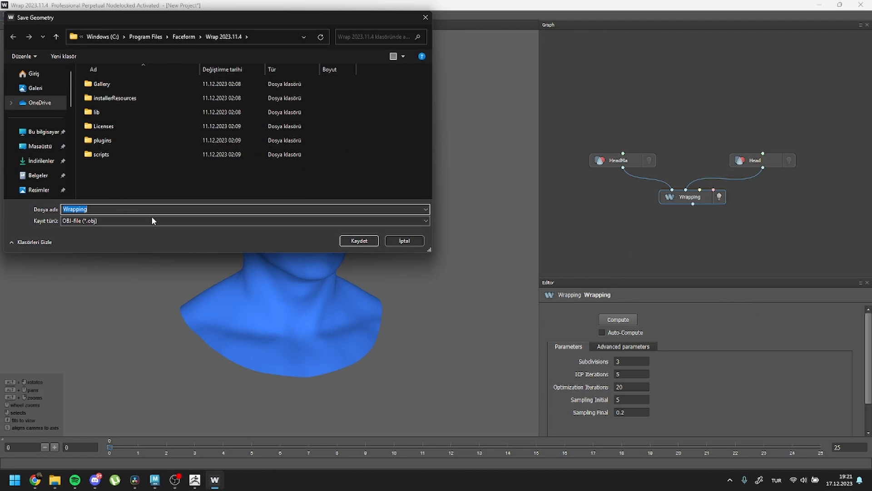
{"action": "left_click", "coordinate": [359, 240]}
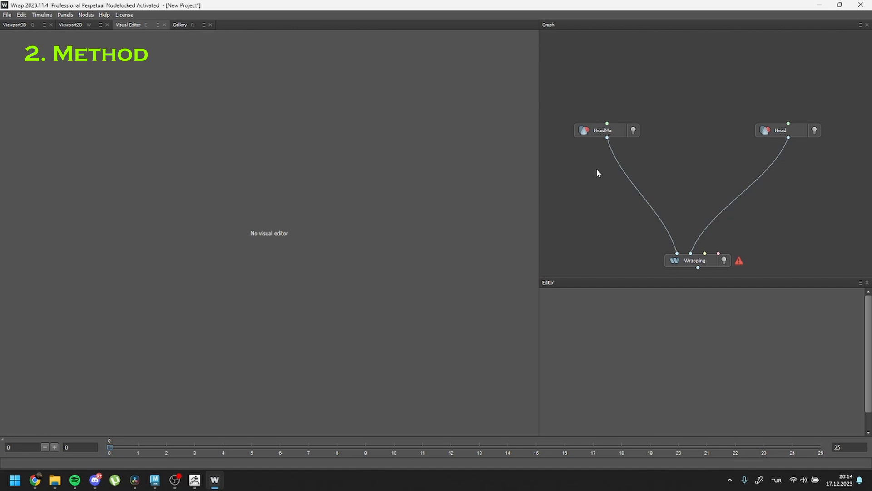
Step: Add a SelectPoints node below HeadMa and connect HeadMa's output to it
{"action": "right_click", "coordinate": [590, 168]}
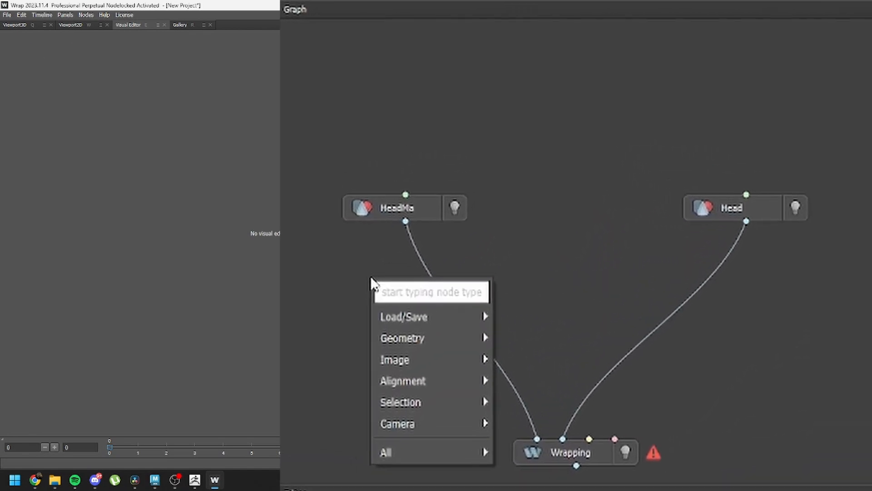
{"action": "type", "text": "sel"}
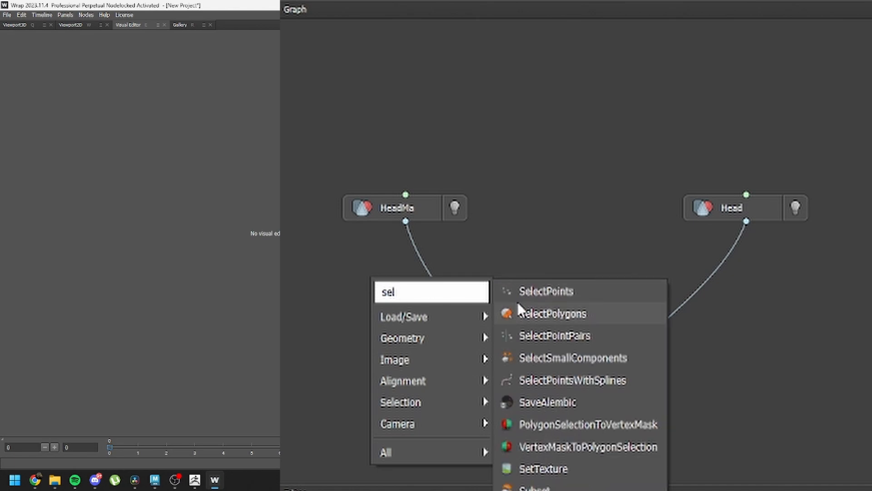
{"action": "left_click", "coordinate": [558, 293]}
{"action": "left_click_drag", "start_coordinate": [404, 221], "coordinate": [372, 263]}
Step: Duplicate the SelectPoints node, place the copy below Head and connect Head's output to it
{"action": "key", "text": "ctrl+c"}
{"action": "key", "text": "ctrl+v"}
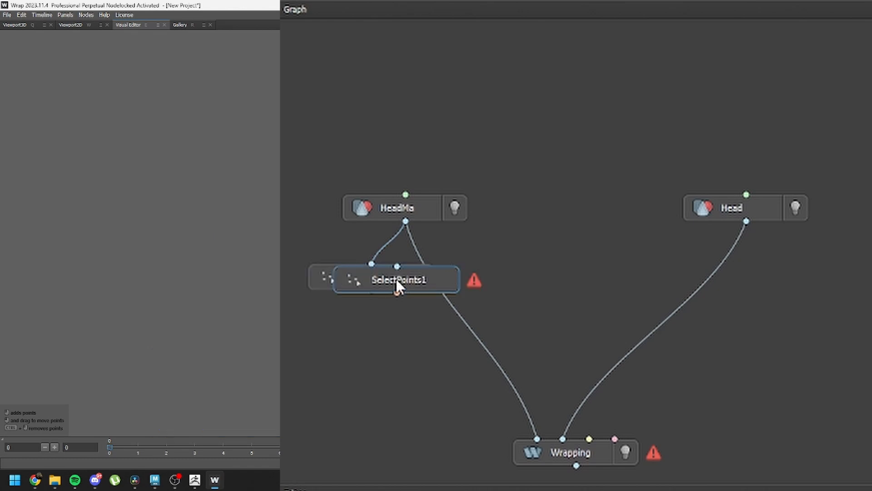
{"action": "left_click_drag", "start_coordinate": [418, 282], "coordinate": [778, 293]}
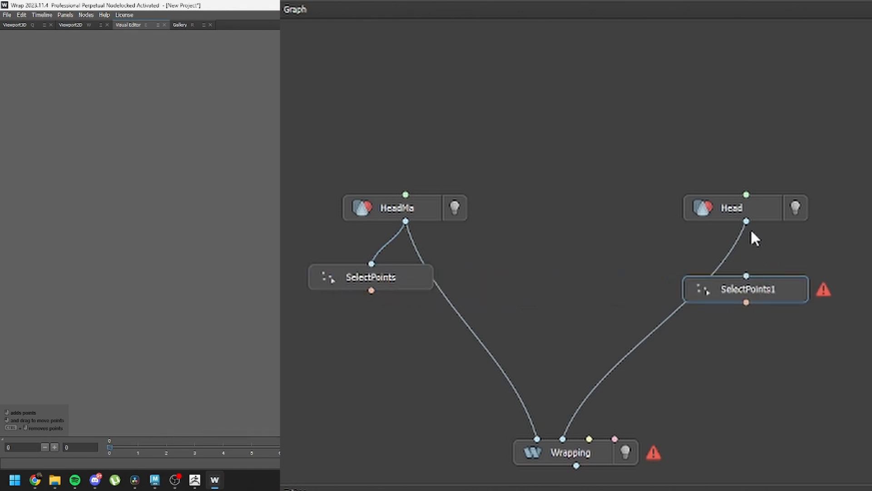
{"action": "left_click_drag", "start_coordinate": [750, 266], "coordinate": [746, 274]}
Step: Add a PointsToPointPairs node above Wrapping, connect both SelectPoints outputs to it and its output to Wrapping's point input
{"action": "right_click", "coordinate": [665, 376]}
{"action": "type", "text": "po"}
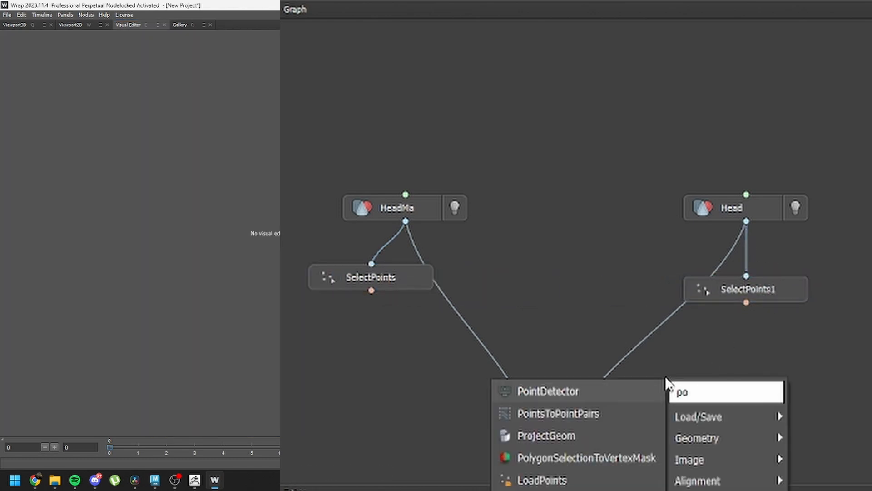
{"action": "type", "text": "int"}
{"action": "left_click", "coordinate": [632, 411]}
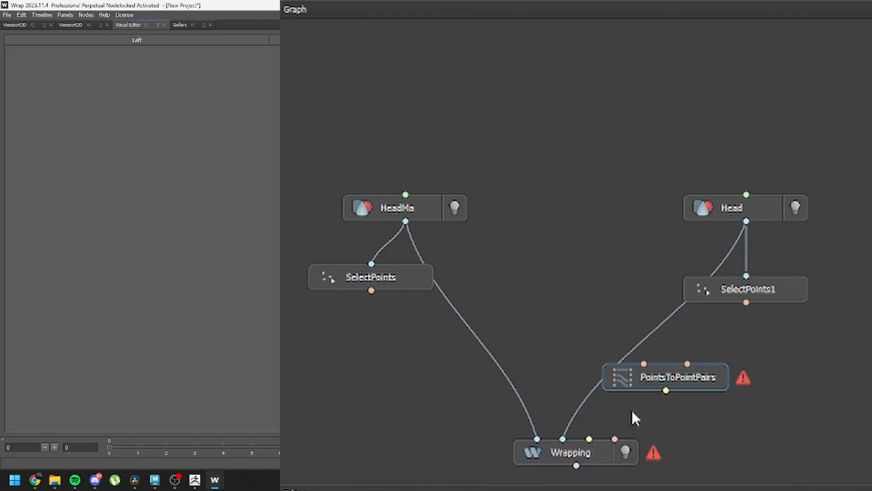
{"action": "left_click_drag", "start_coordinate": [681, 378], "coordinate": [565, 364]}
{"action": "left_click_drag", "start_coordinate": [371, 291], "coordinate": [536, 352]}
{"action": "left_click_drag", "start_coordinate": [737, 315], "coordinate": [588, 430]}
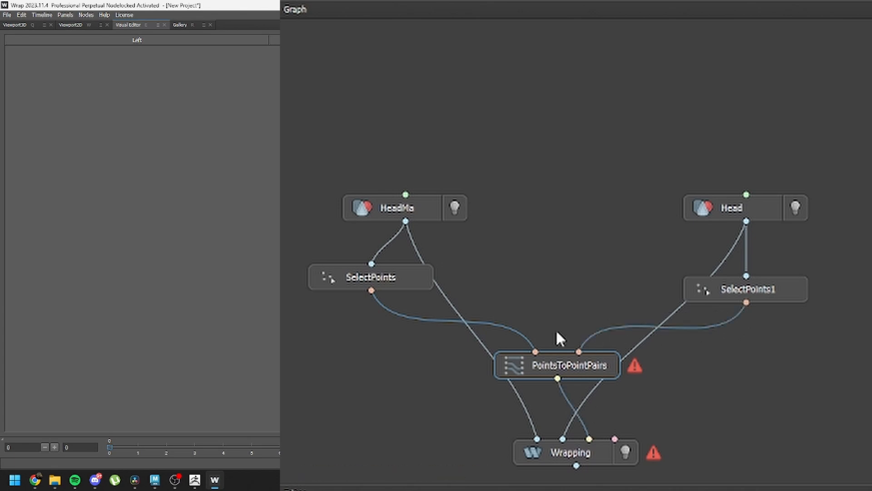
Step: Place the first pair of matching points at the outer corner of the same eye on HeadMa and Head
{"action": "left_click", "coordinate": [398, 276]}
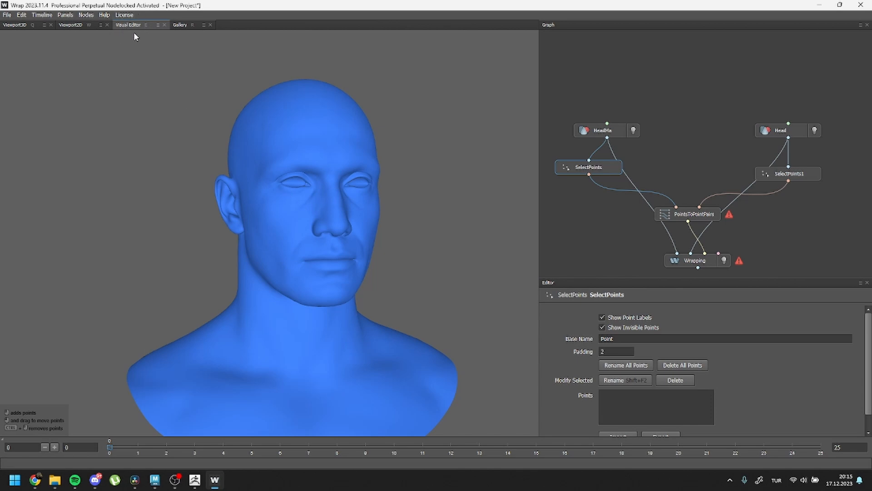
{"action": "middle_click_drag", "start_coordinate": [299, 186], "coordinate": [289, 208]}
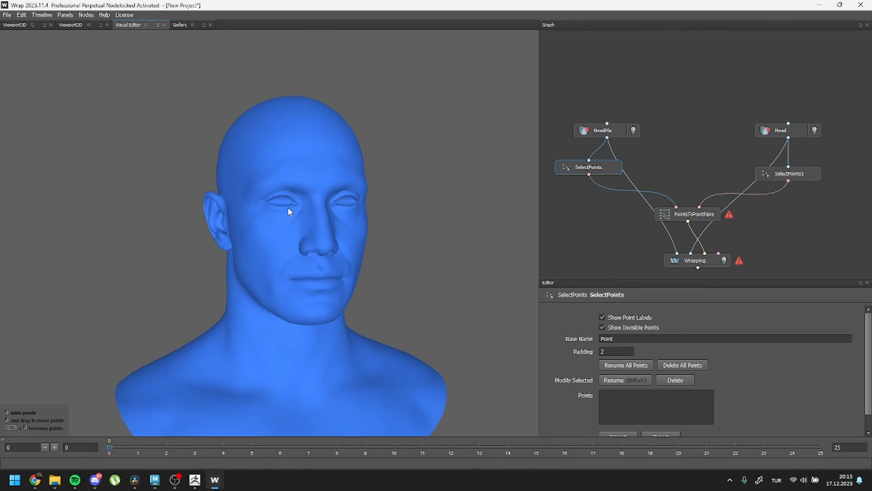
{"action": "right_click_drag", "start_coordinate": [281, 202], "coordinate": [356, 250], "text": "alt"}
{"action": "middle_click_drag", "start_coordinate": [380, 194], "coordinate": [324, 222], "text": "alt"}
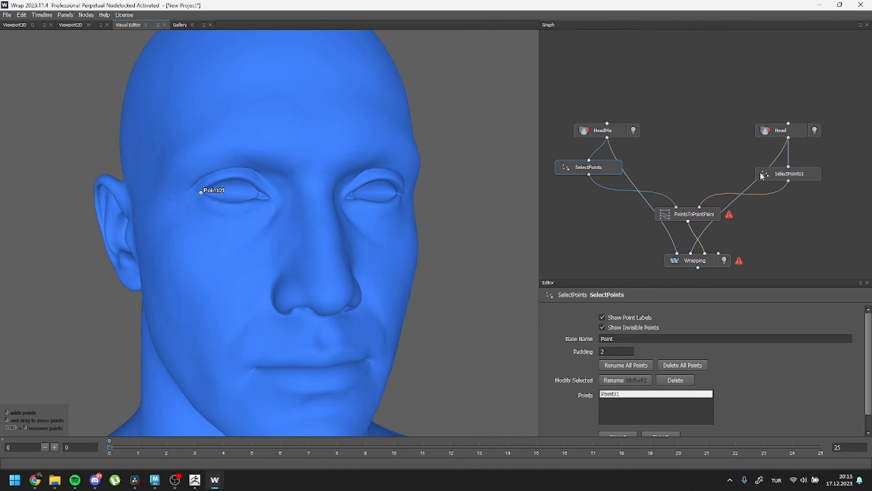
{"action": "left_click", "coordinate": [788, 177]}
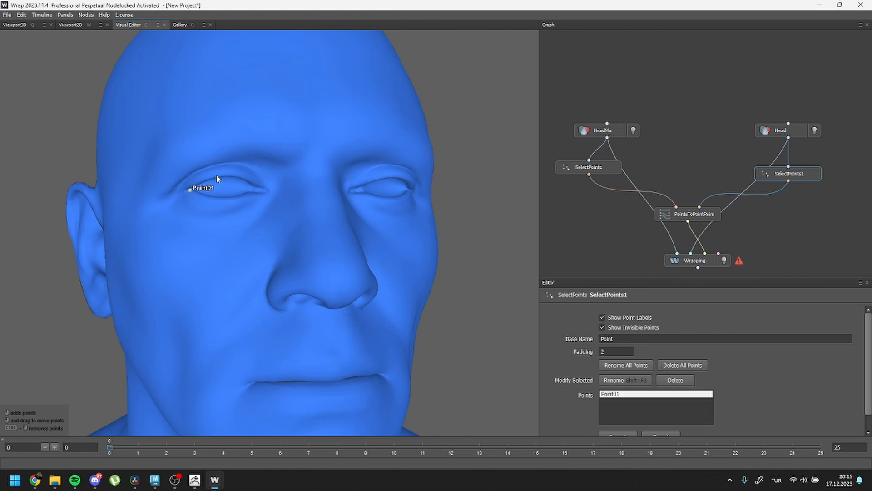
Step: Place matching points at the inner corner and along both lids of that eye on HeadMa and Head
{"action": "left_click", "coordinate": [574, 166]}
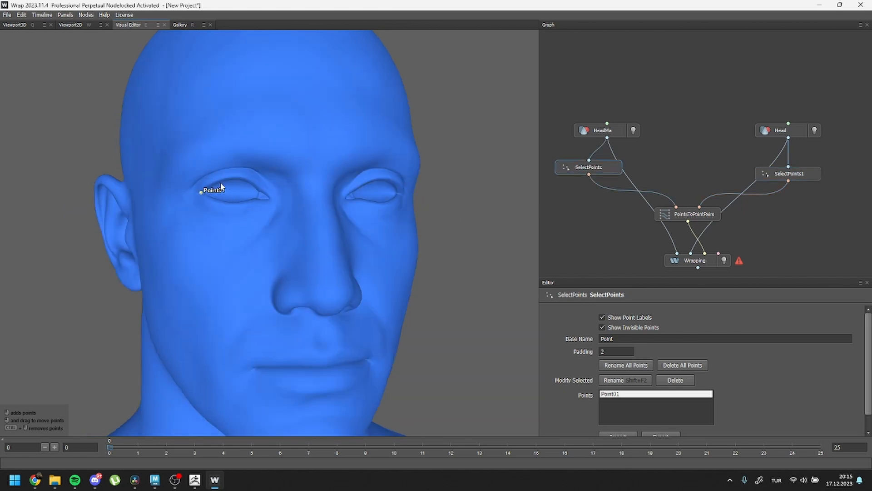
{"action": "left_click", "coordinate": [363, 186]}
{"action": "left_click", "coordinate": [334, 161]}
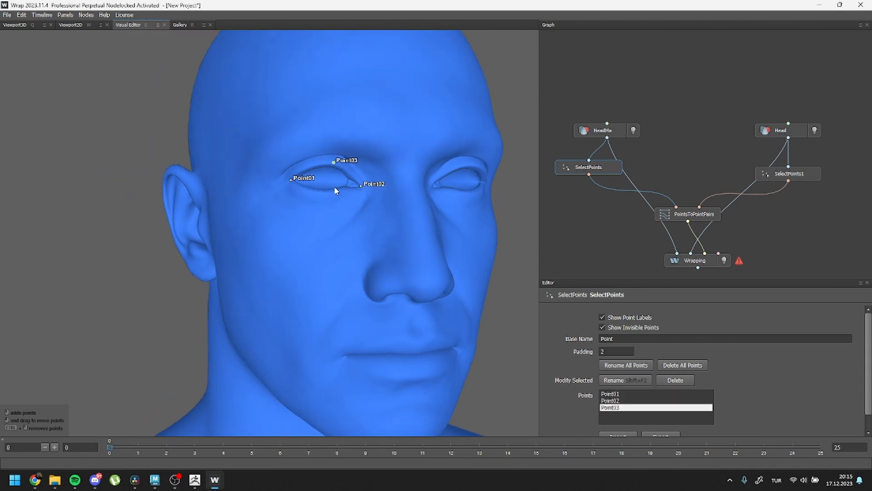
{"action": "left_click", "coordinate": [789, 174]}
{"action": "left_click", "coordinate": [322, 160]}
{"action": "left_click", "coordinate": [318, 188]}
Step: Place matching points 09 to 18 around the lips on HeadMa and Head
{"action": "left_click", "coordinate": [607, 172]}
{"action": "left_click", "coordinate": [289, 316]}
{"action": "left_click", "coordinate": [322, 331]}
{"action": "left_click", "coordinate": [263, 297]}
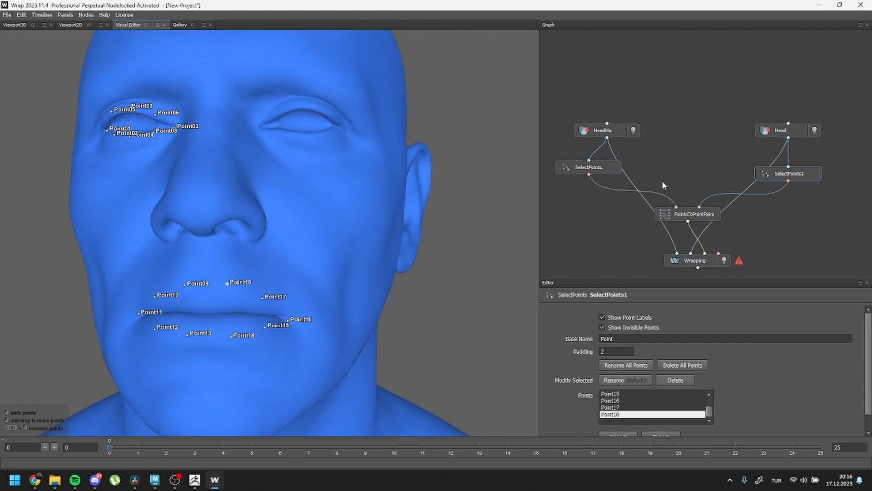
Step: Place matching points 19 to 26 along the cheeks, jawline and chin on HeadMa and Head
{"action": "left_click", "coordinate": [589, 167]}
{"action": "left_click", "coordinate": [277, 306]}
{"action": "left_click", "coordinate": [315, 278]}
{"action": "left_click", "coordinate": [788, 173]}
{"action": "left_click", "coordinate": [395, 210]}
{"action": "left_click", "coordinate": [307, 281]}
{"action": "left_click", "coordinate": [223, 314]}
Step: Place matching points at the corners and along the lids of the second eye on both heads
{"action": "left_click", "coordinate": [588, 167]}
{"action": "left_click", "coordinate": [789, 173]}
{"action": "left_click", "coordinate": [348, 195]}
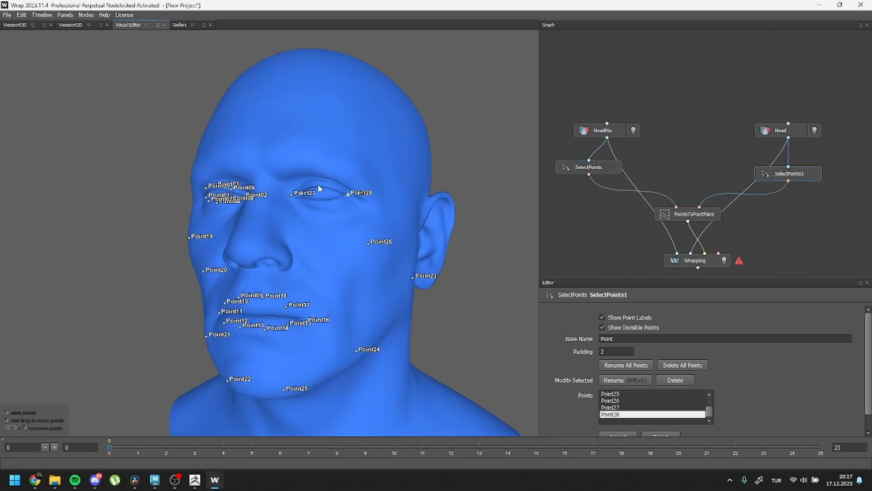
{"action": "left_click", "coordinate": [589, 167]}
{"action": "left_click", "coordinate": [297, 196]}
{"action": "left_click", "coordinate": [306, 202]}
Step: Place matching points on the brow and upper forehead and on both sides of the neck on both heads
{"action": "left_click", "coordinate": [789, 174]}
{"action": "left_click", "coordinate": [312, 50]}
{"action": "left_click", "coordinate": [336, 263]}
{"action": "left_click", "coordinate": [223, 260]}
{"action": "left_click", "coordinate": [796, 174]}
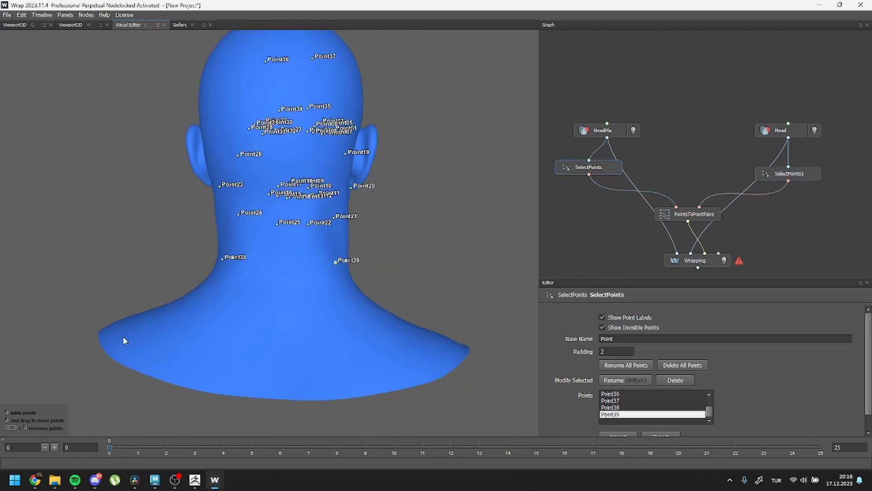
Step: Place matching points 40 to 55 along the shoulders, temples and ears on both heads
{"action": "left_click", "coordinate": [122, 338]}
{"action": "left_click", "coordinate": [300, 167]}
{"action": "left_click", "coordinate": [290, 176]}
{"action": "left_click", "coordinate": [305, 216]}
{"action": "left_click", "coordinate": [287, 172]}
{"action": "left_click", "coordinate": [589, 167]}
{"action": "left_click", "coordinate": [788, 174]}
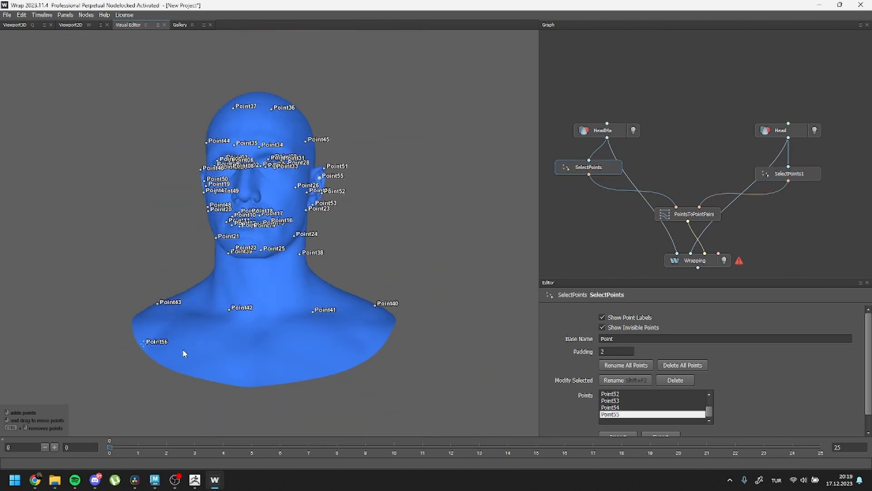
Step: Place matching points across the chest and along its lower edge on HeadMa and Head
{"action": "left_click", "coordinate": [788, 174]}
{"action": "left_click", "coordinate": [225, 321]}
{"action": "left_click", "coordinate": [268, 322]}
{"action": "left_click", "coordinate": [589, 167]}
Step: Compute the Wrapping node with the selected point pairs
{"action": "left_click", "coordinate": [90, 16]}
{"action": "scroll", "coordinate": [796, 418], "scroll_direction": "down", "scroll_amount": 1}
{"action": "left_click", "coordinate": [695, 260]}
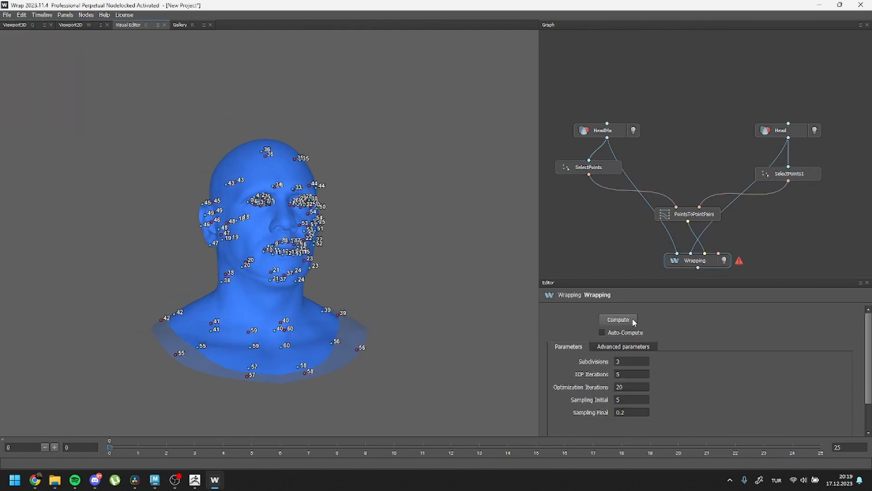
{"action": "left_click", "coordinate": [623, 318]}
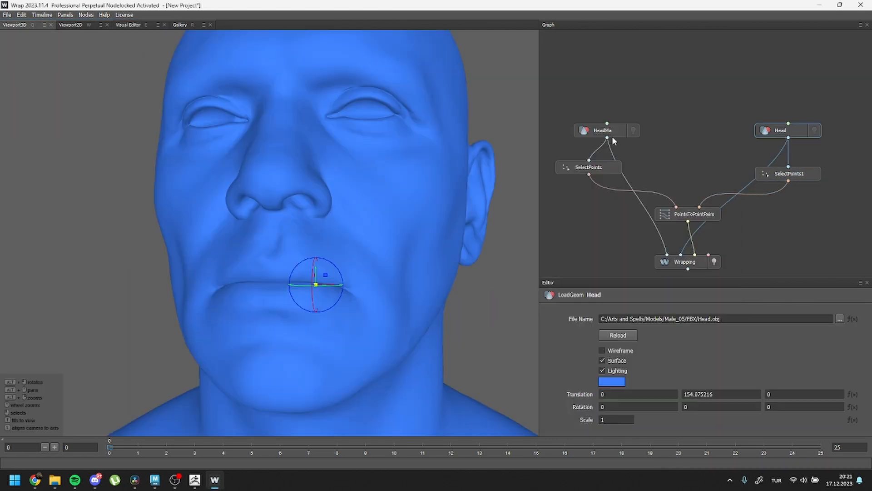
Step: Turn on wireframe display for the HeadMa geometry
{"action": "left_click", "coordinate": [611, 134]}
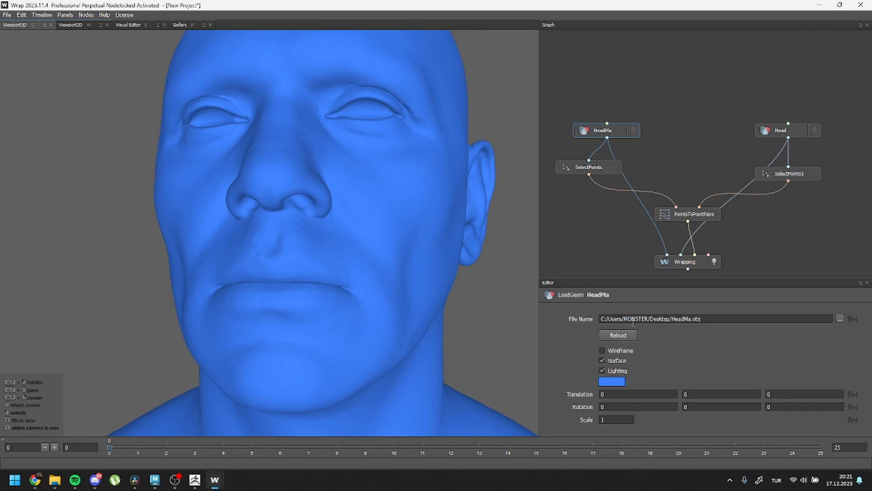
{"action": "left_click", "coordinate": [602, 351]}
{"action": "mouse_move", "coordinate": [286, 313]}
{"action": "left_mouse_down", "text": "alt"}
{"action": "mouse_move", "coordinate": [443, 318]}
{"action": "mouse_move", "coordinate": [413, 327]}
{"action": "mouse_move", "coordinate": [432, 327]}
{"action": "mouse_move", "coordinate": [363, 333]}
{"action": "mouse_move", "coordinate": [327, 328]}
{"action": "mouse_move", "coordinate": [337, 337]}
{"action": "mouse_move", "coordinate": [313, 327]}
{"action": "mouse_move", "coordinate": [340, 319]}
{"action": "mouse_move", "coordinate": [280, 321]}
{"action": "left_mouse_up", "text": "alt"}
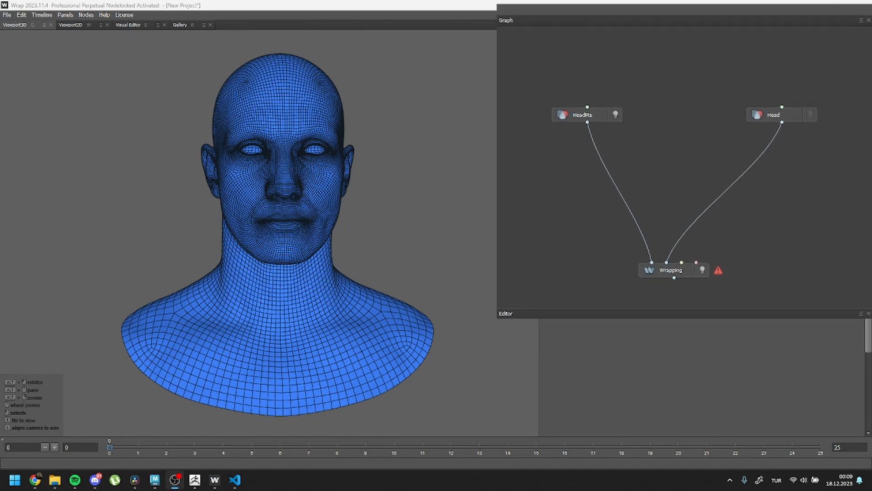
Step: Add a SelectPointsWithSplines node to the graph and place it directly below HeadMa
{"action": "key", "text": "Tab"}
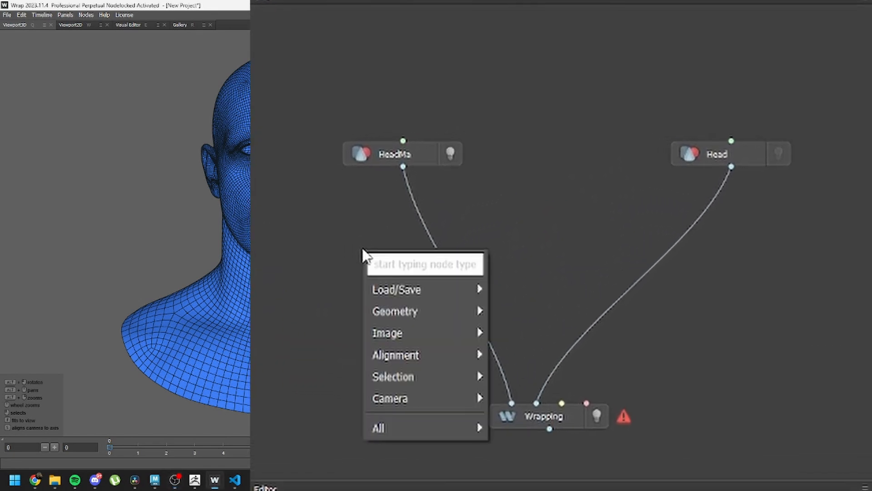
{"action": "type", "text": "select"}
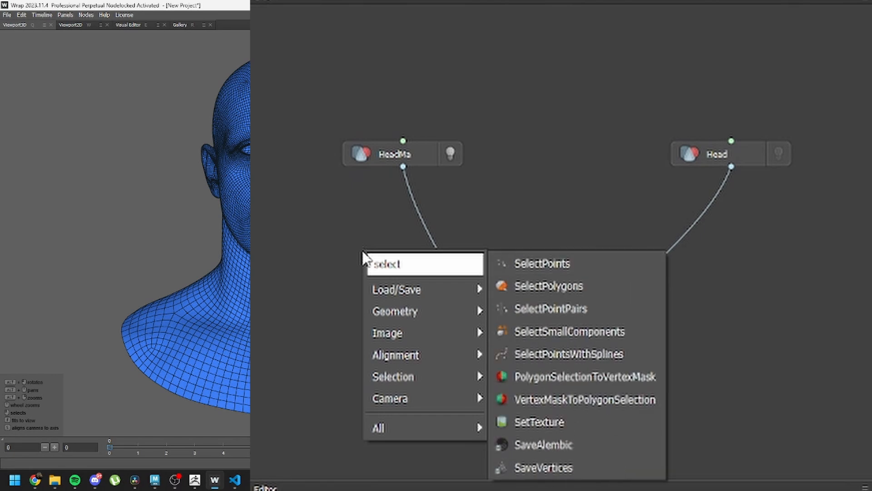
{"action": "key", "text": "Escape"}
{"action": "left_click", "coordinate": [541, 355]}
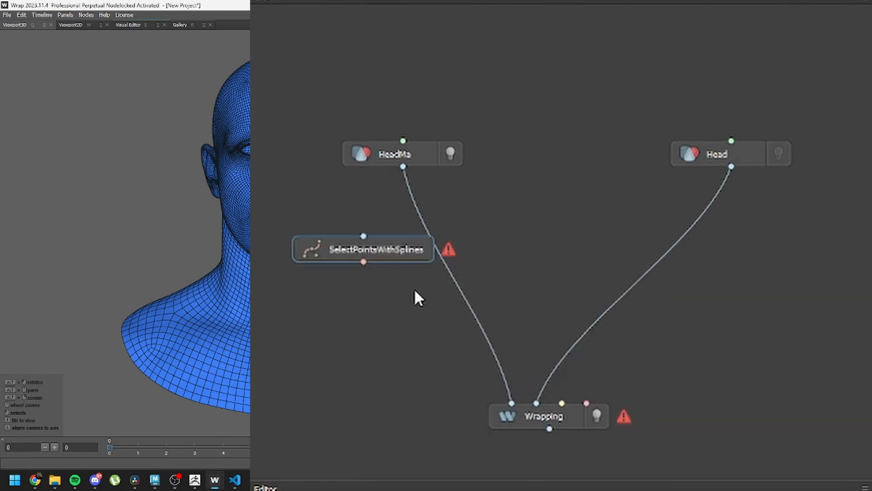
{"action": "left_click_drag", "start_coordinate": [391, 252], "coordinate": [439, 265]}
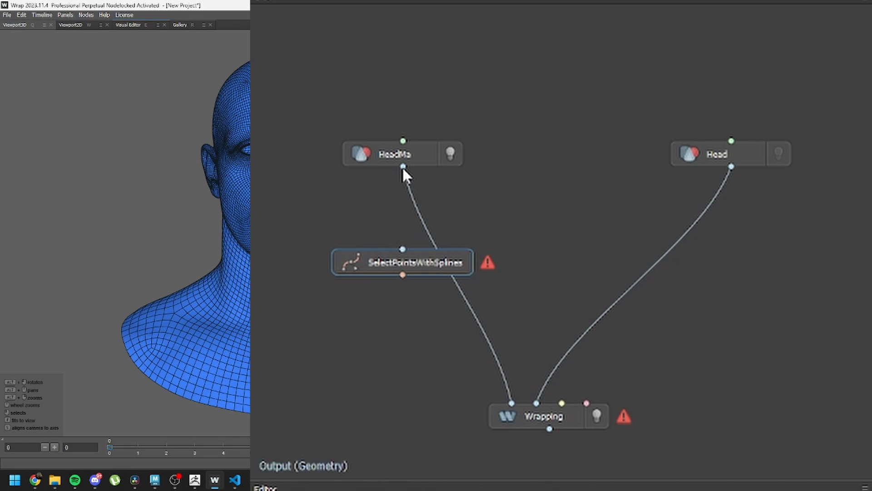
Step: Connect HeadMa to the SelectPointsWithSplines node, and place a duplicate of the node below Head, connected to Head's output
{"action": "left_click_drag", "start_coordinate": [403, 167], "coordinate": [733, 268]}
{"action": "key", "text": "ctrl+d"}
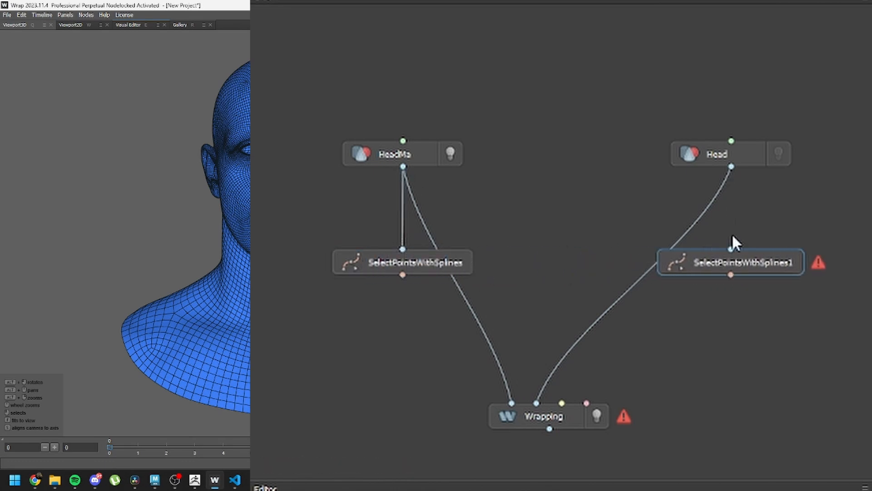
{"action": "left_click_drag", "start_coordinate": [731, 167], "coordinate": [734, 245]}
Step: Add a PointsToPointPairs node above Wrapping, fed by both SelectPointsWithSplines nodes and connected to Wrapping's point input
{"action": "right_click", "coordinate": [672, 321]}
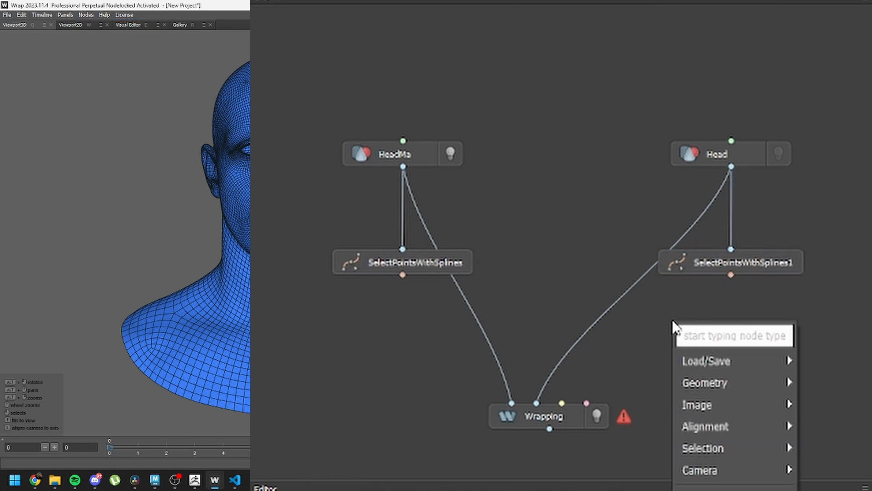
{"action": "type", "text": "poi"}
{"action": "left_click", "coordinate": [629, 357]}
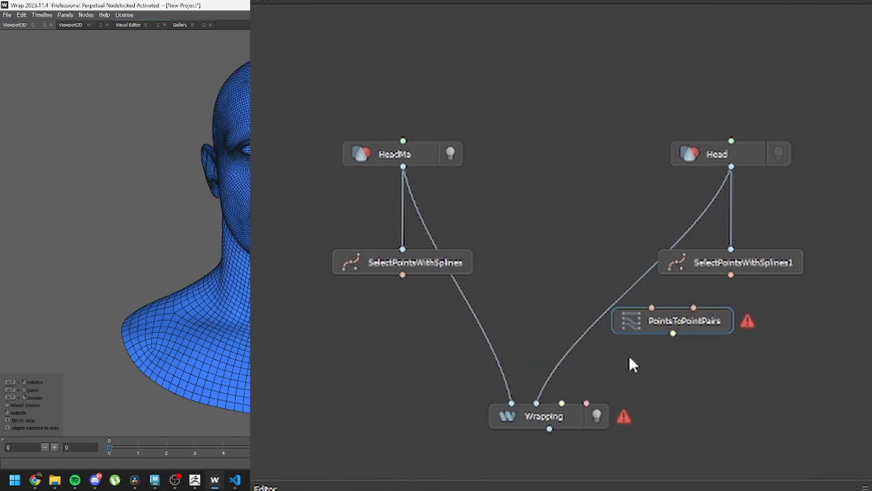
{"action": "left_click_drag", "start_coordinate": [673, 317], "coordinate": [548, 359]}
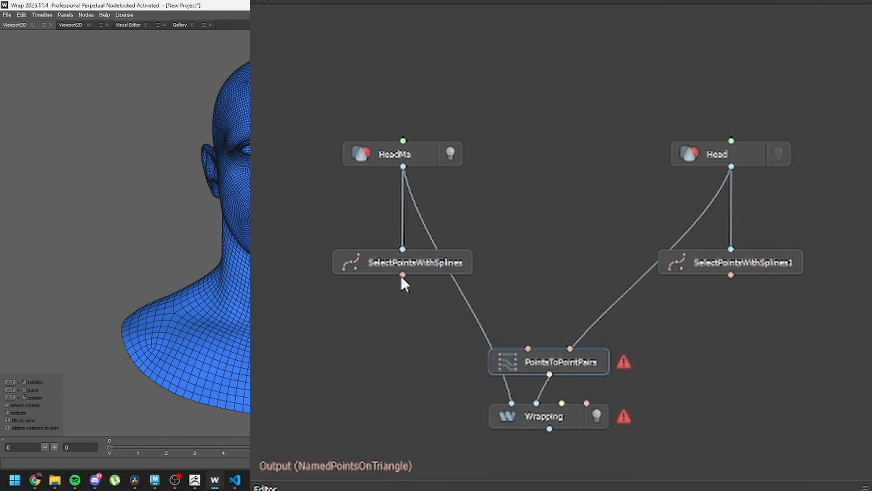
{"action": "left_click_drag", "start_coordinate": [403, 275], "coordinate": [528, 348]}
{"action": "left_click_drag", "start_coordinate": [731, 275], "coordinate": [561, 404]}
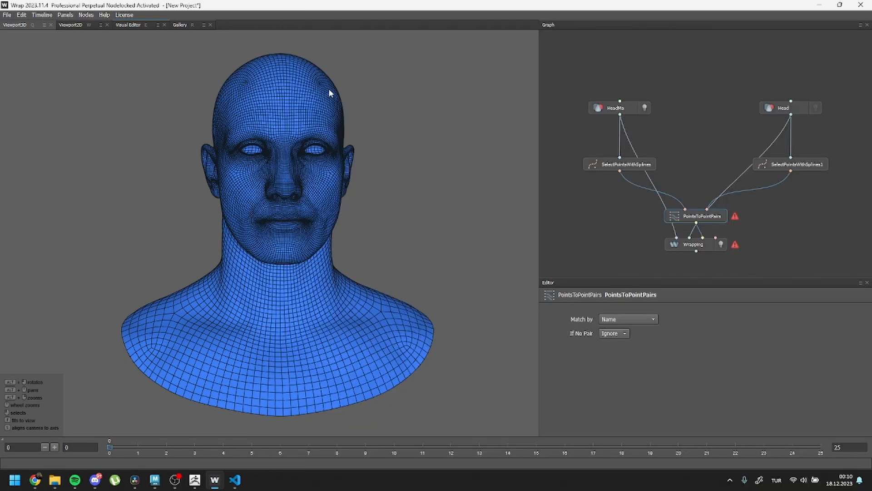
Step: Open HeadMa's SelectPointsWithSplines node in the Visual Editor and set its symmetry to X
{"action": "left_click", "coordinate": [130, 25]}
{"action": "left_click", "coordinate": [630, 167]}
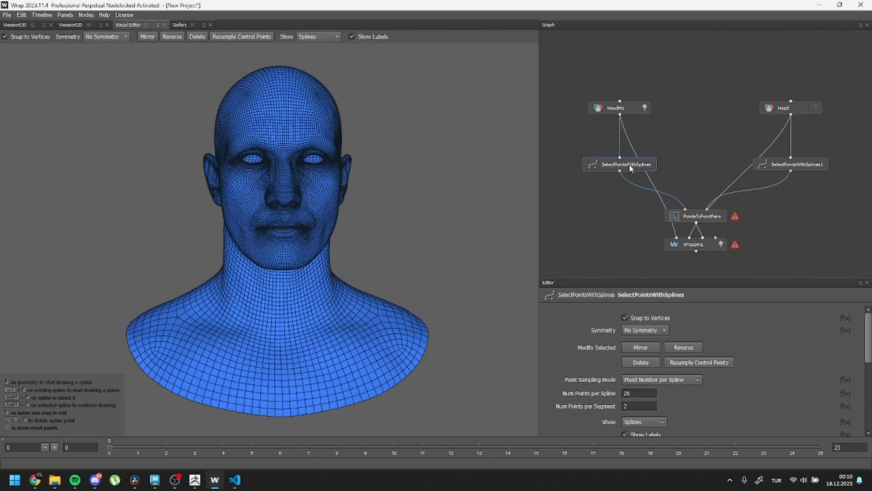
{"action": "left_click_drag", "start_coordinate": [529, 179], "coordinate": [288, 185]}
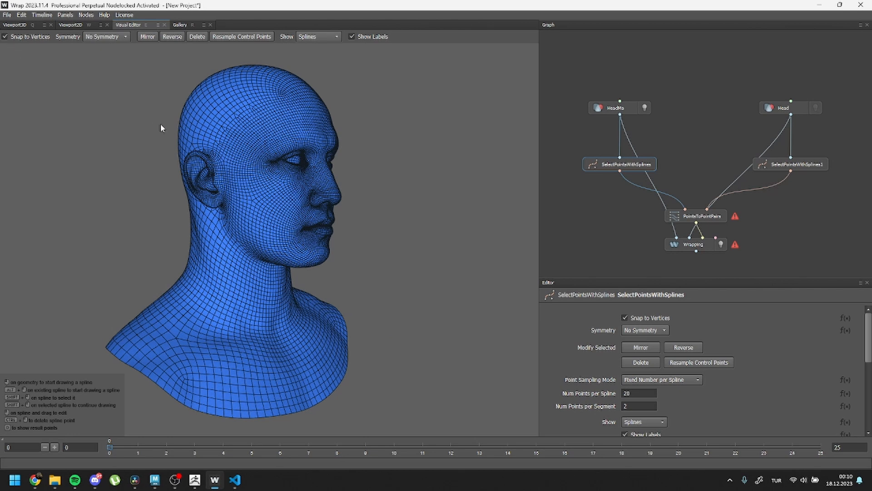
{"action": "left_click", "coordinate": [119, 37]}
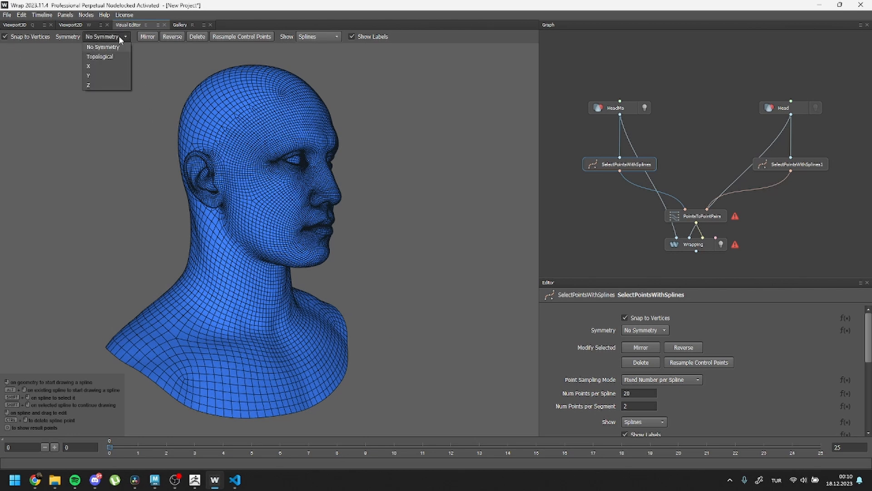
{"action": "left_click", "coordinate": [110, 66]}
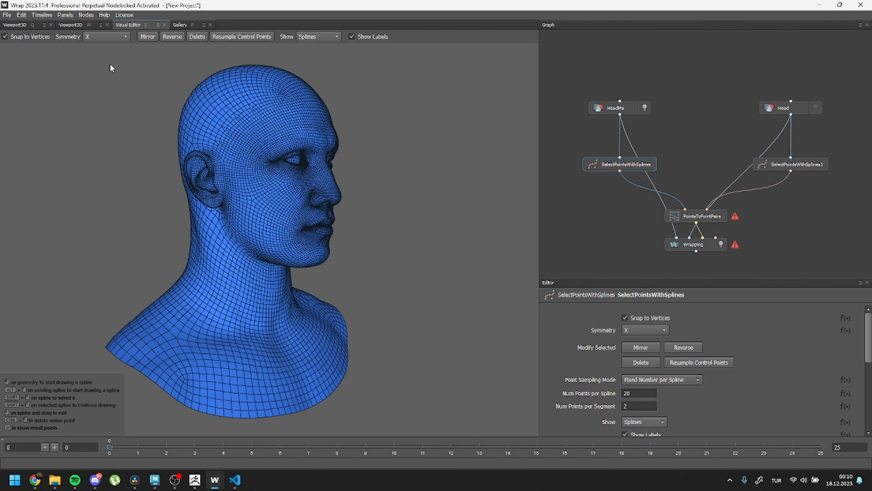
Step: Draw a spline on HeadMa along the ear's outer rim, from its front upper edge around the back to the earlobe
{"action": "middle_click_drag", "start_coordinate": [311, 157], "coordinate": [318, 182]}
{"action": "scroll", "coordinate": [318, 182], "scroll_direction": "up", "scroll_amount": 5}
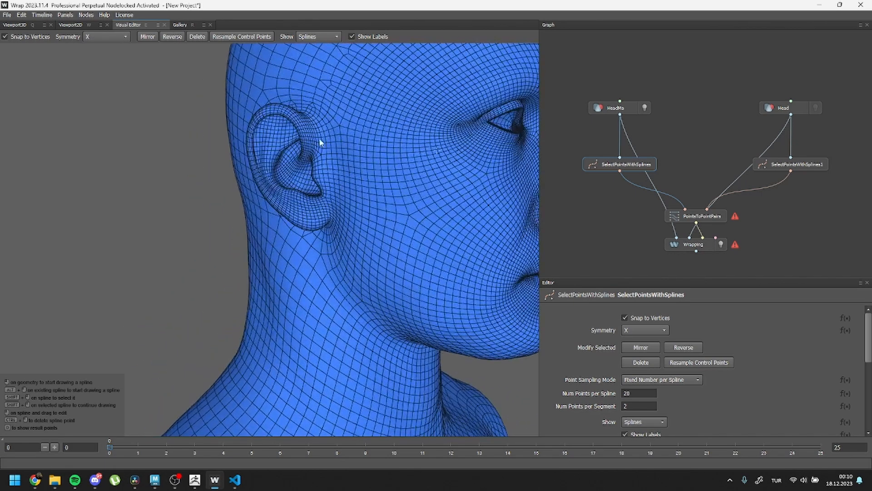
{"action": "middle_click_drag", "start_coordinate": [322, 141], "coordinate": [341, 238]}
{"action": "scroll", "coordinate": [335, 282], "scroll_direction": "up", "scroll_amount": 4}
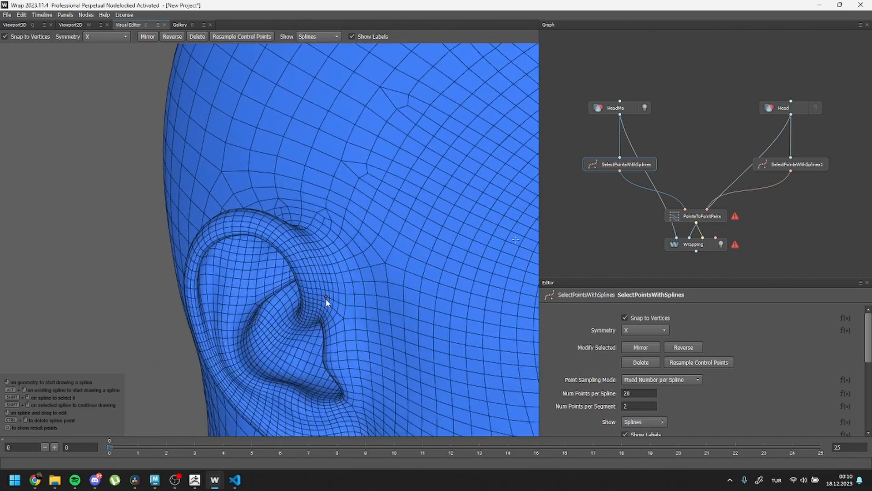
{"action": "middle_click_drag", "start_coordinate": [331, 302], "coordinate": [324, 219]}
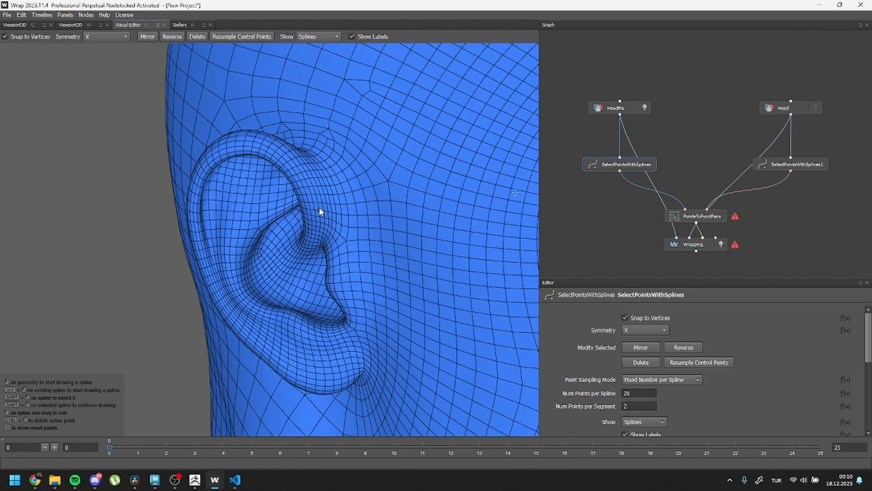
{"action": "left_click", "coordinate": [319, 208]}
{"action": "left_click", "coordinate": [244, 131]}
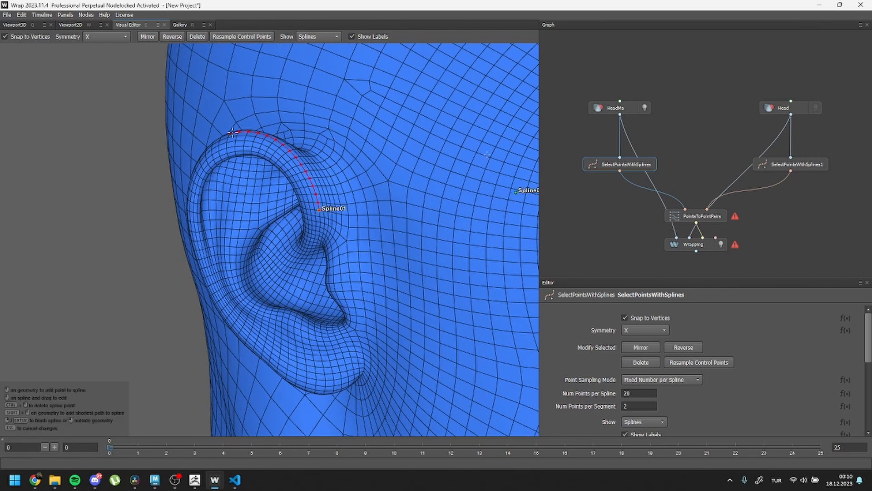
{"action": "left_click", "coordinate": [243, 131], "text": "shift"}
{"action": "left_click_drag", "start_coordinate": [244, 132], "coordinate": [310, 161], "text": "alt"}
{"action": "left_click", "coordinate": [344, 222], "text": "shift"}
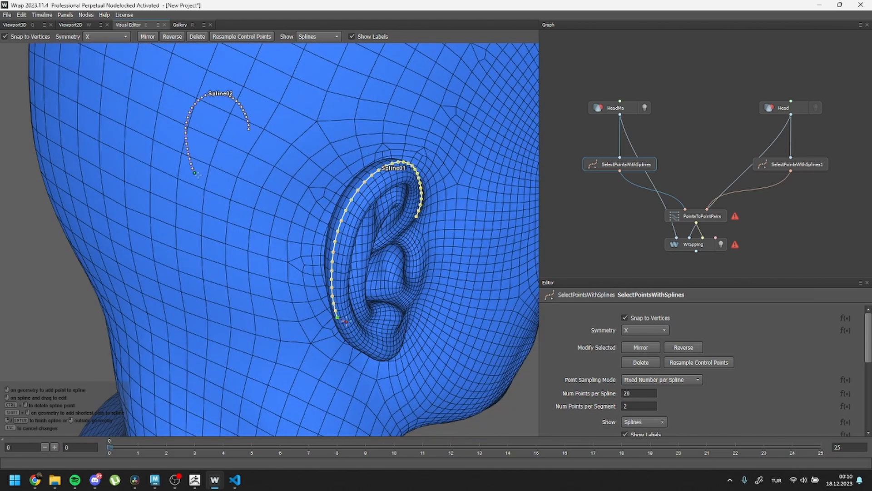
{"action": "left_click_drag", "start_coordinate": [344, 222], "coordinate": [290, 230], "text": "alt"}
{"action": "left_click", "coordinate": [384, 280], "text": "shift"}
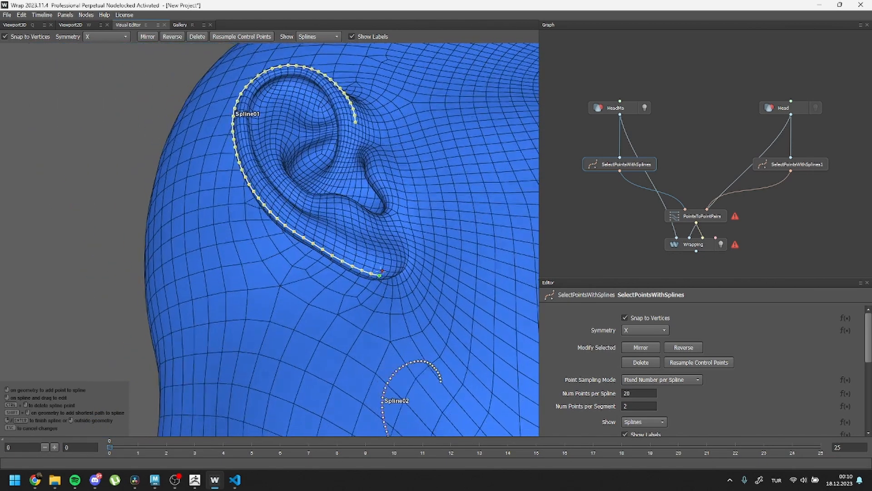
{"action": "left_click_drag", "start_coordinate": [384, 279], "coordinate": [294, 216], "text": "alt"}
{"action": "left_click", "coordinate": [321, 209], "text": "shift"}
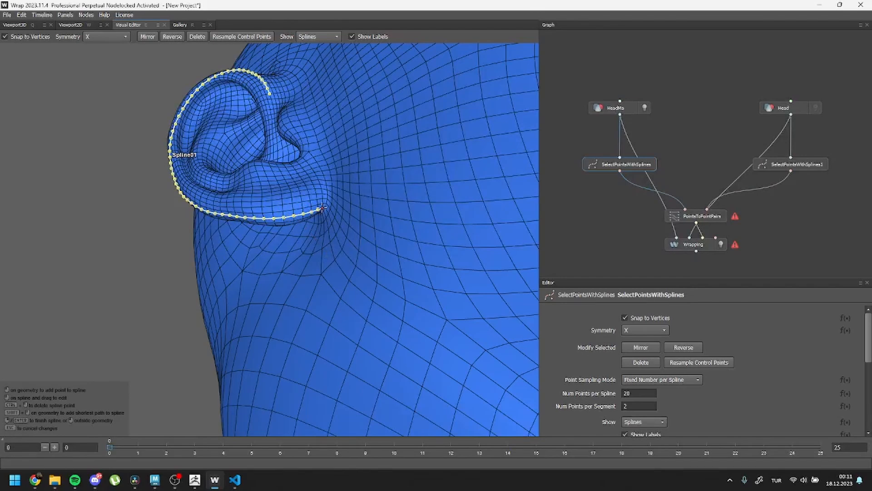
{"action": "right_click", "coordinate": [349, 168]}
Step: Draw a spline on HeadMa along the upper eyelid, from the outer to the inner eye corner
{"action": "left_click_drag", "start_coordinate": [354, 157], "coordinate": [305, 207], "text": "alt"}
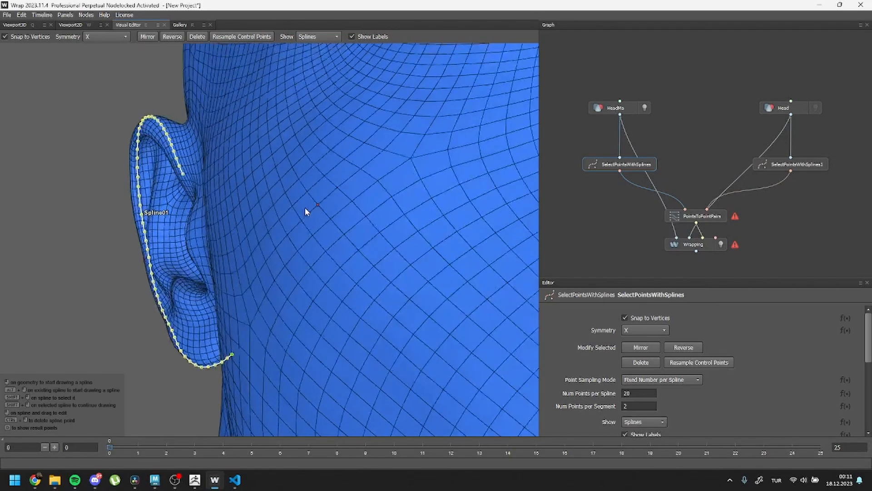
{"action": "right_click_drag", "start_coordinate": [305, 207], "coordinate": [128, 162], "text": "alt"}
{"action": "left_click_drag", "start_coordinate": [350, 211], "coordinate": [322, 224], "text": "alt"}
{"action": "scroll", "coordinate": [303, 216], "scroll_direction": "up", "scroll_amount": 10}
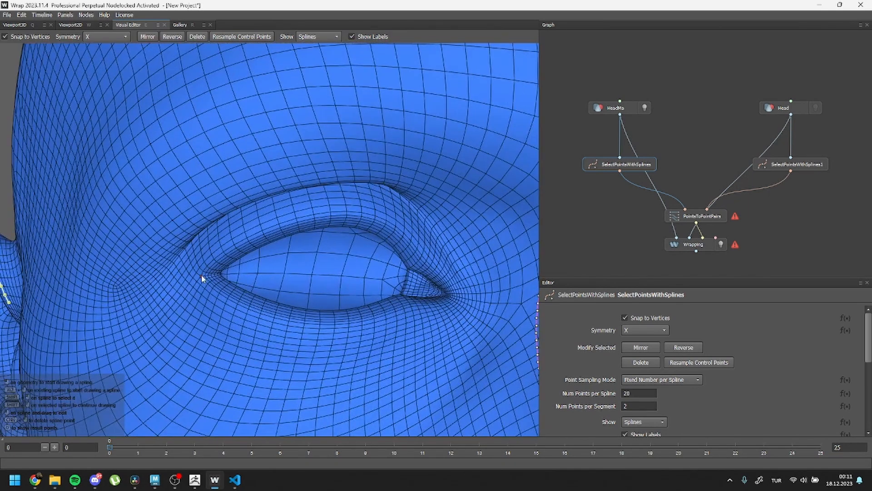
{"action": "left_click", "coordinate": [201, 275]}
{"action": "left_click", "coordinate": [450, 285], "text": "shift"}
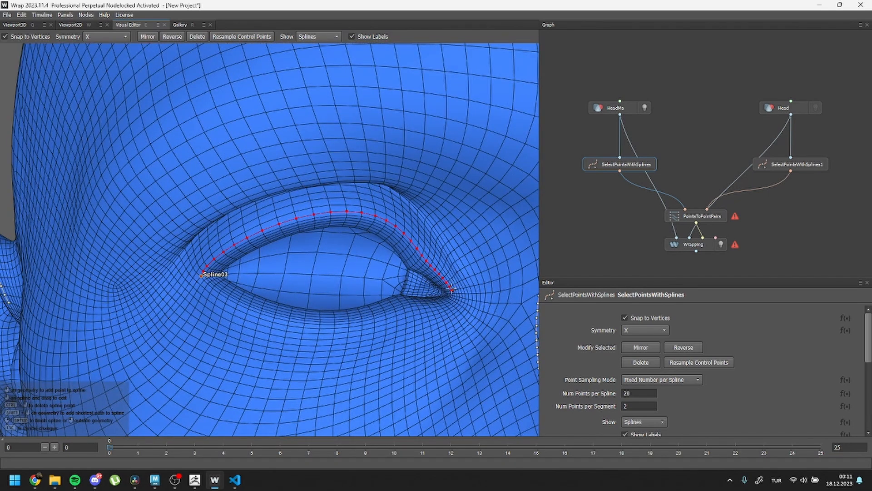
{"action": "left_click", "coordinate": [452, 289], "text": "shift"}
{"action": "left_click_drag", "start_coordinate": [452, 289], "coordinate": [432, 291], "text": "alt"}
{"action": "left_click", "coordinate": [306, 282]}
{"action": "right_click", "coordinate": [343, 279]}
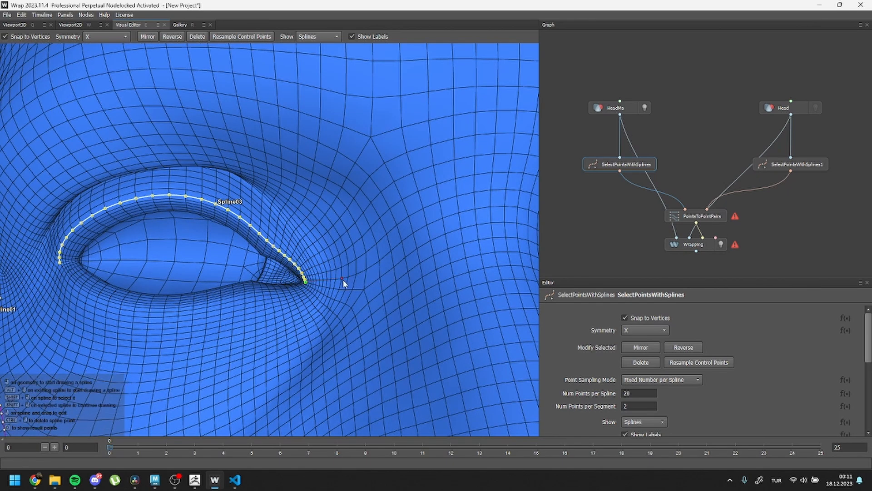
Step: Draw a spline on HeadMa along the lower eyelid between the outer and inner eye corners
{"action": "left_click_drag", "start_coordinate": [228, 317], "coordinate": [296, 303], "text": "alt"}
{"action": "scroll", "coordinate": [248, 321], "scroll_direction": "up", "scroll_amount": 3}
{"action": "left_click", "coordinate": [17, 304]}
{"action": "left_click", "coordinate": [398, 328], "text": "shift"}
{"action": "right_click", "coordinate": [432, 332]}
Step: Draw a spline on HeadMa along the upper lip's edge, from the lip's centre to the mouth corner
{"action": "scroll", "coordinate": [254, 268], "scroll_direction": "down", "scroll_amount": 6}
{"action": "left_click_drag", "start_coordinate": [387, 325], "coordinate": [371, 287], "text": "alt"}
{"action": "scroll", "coordinate": [313, 309], "scroll_direction": "up", "scroll_amount": 4}
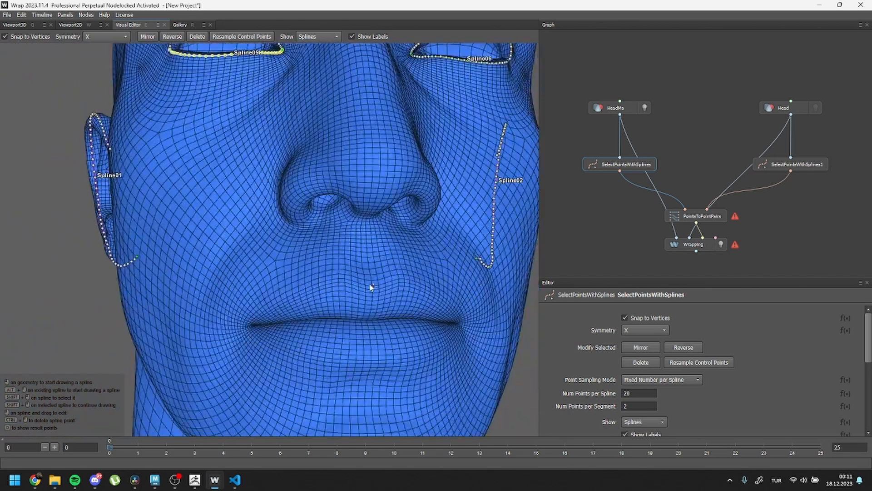
{"action": "left_click", "coordinate": [371, 286]}
{"action": "left_click", "coordinate": [249, 324], "text": "shift"}
{"action": "right_click", "coordinate": [242, 340]}
Step: Draw a spline on HeadMa along the lower lip's edge, from the mouth corner to the lip's centre
{"action": "scroll", "coordinate": [212, 237], "scroll_direction": "up", "scroll_amount": 4}
{"action": "mouse_move", "coordinate": [242, 340]}
{"action": "left_mouse_down", "text": "alt"}
{"action": "mouse_move", "coordinate": [212, 236]}
{"action": "mouse_move", "coordinate": [267, 267]}
{"action": "mouse_move", "coordinate": [166, 236]}
{"action": "left_mouse_up", "text": "alt"}
{"action": "left_click", "coordinate": [112, 236]}
{"action": "left_click", "coordinate": [391, 310], "text": "shift"}
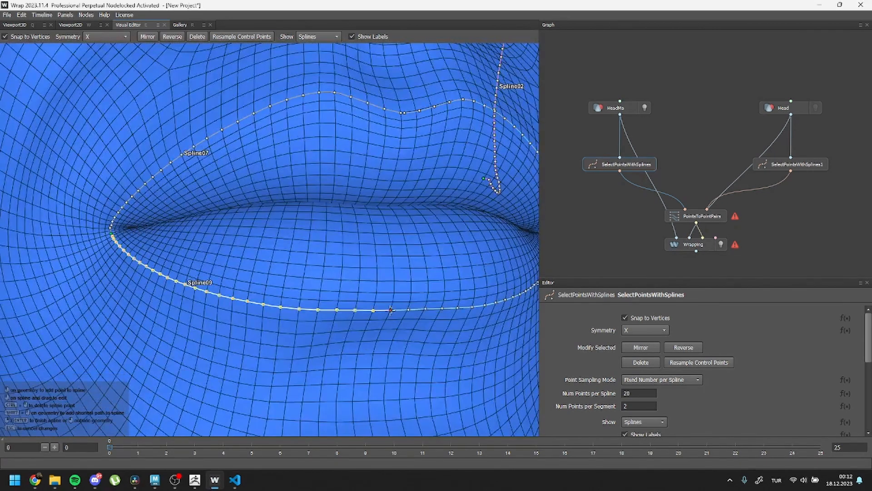
{"action": "right_click", "coordinate": [390, 260]}
Step: Show Head's SelectPointsWithSplines1 node in the Visual Editor and set its symmetry to X
{"action": "left_click_drag", "start_coordinate": [198, 264], "coordinate": [349, 263], "text": "alt"}
{"action": "scroll", "coordinate": [402, 264], "scroll_direction": "down", "scroll_amount": 5}
{"action": "scroll", "coordinate": [268, 192], "scroll_direction": "down", "scroll_amount": 1}
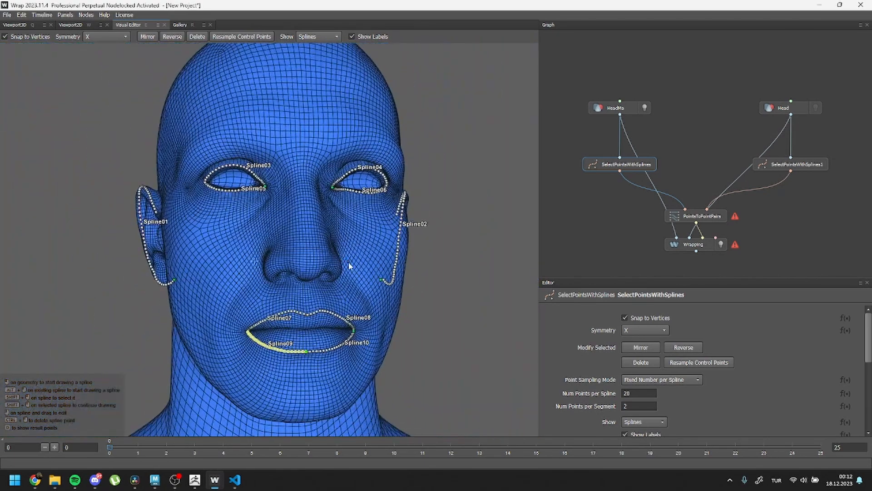
{"action": "left_click", "coordinate": [781, 168]}
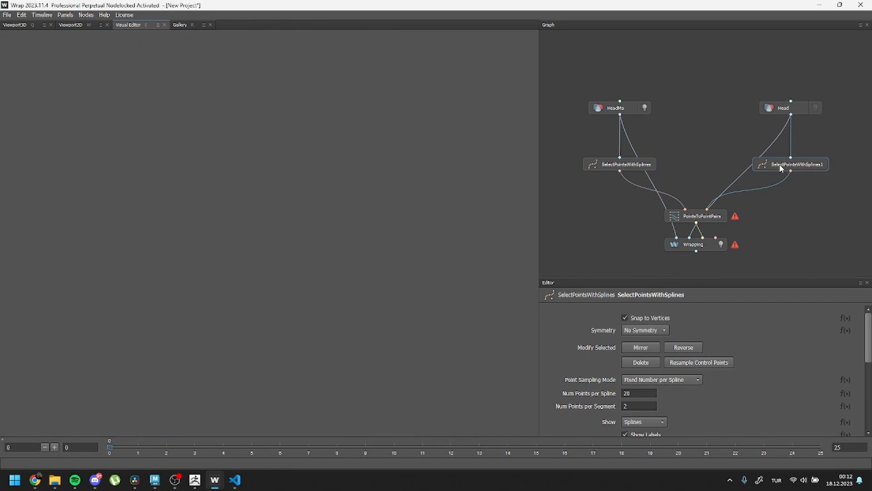
{"action": "left_click_drag", "start_coordinate": [150, 253], "coordinate": [220, 249], "text": "alt"}
{"action": "left_click", "coordinate": [118, 39]}
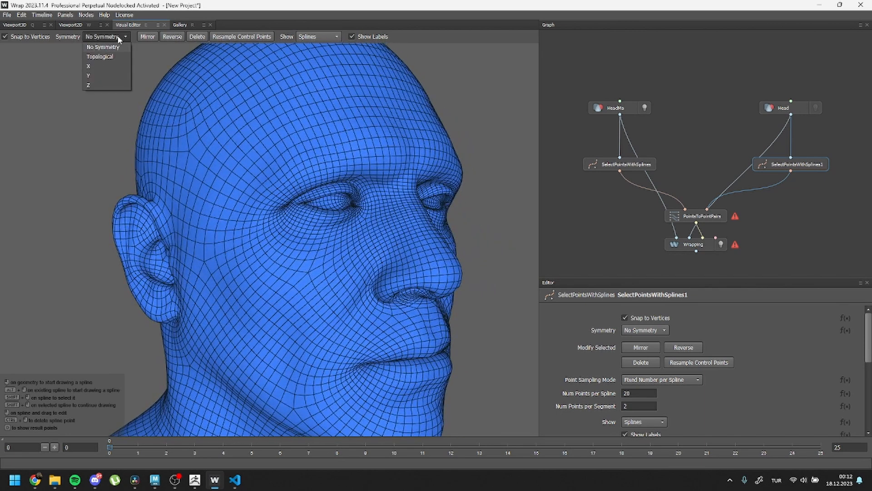
{"action": "left_click", "coordinate": [112, 66]}
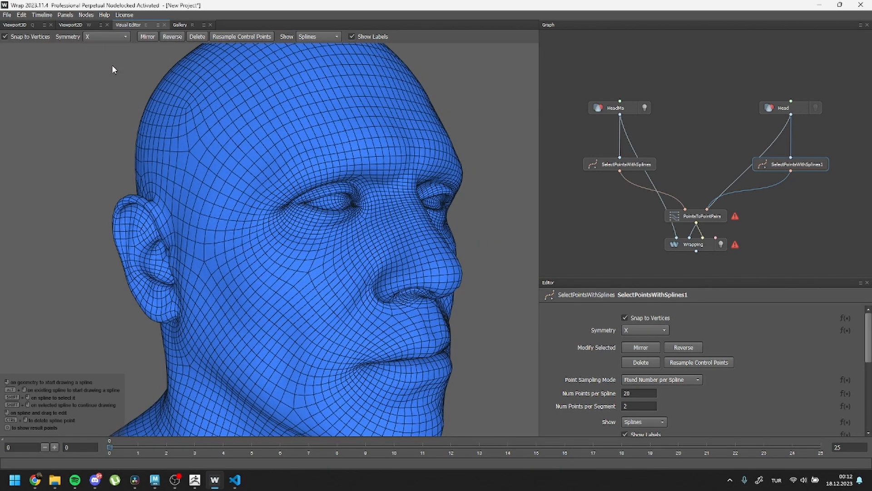
Step: Turn off Snap to Vertices for Head's spline node and start the first spline at the front of the ear
{"action": "middle_click_drag", "start_coordinate": [183, 249], "coordinate": [269, 239], "text": "alt"}
{"action": "scroll", "coordinate": [273, 234], "scroll_direction": "up", "scroll_amount": 3}
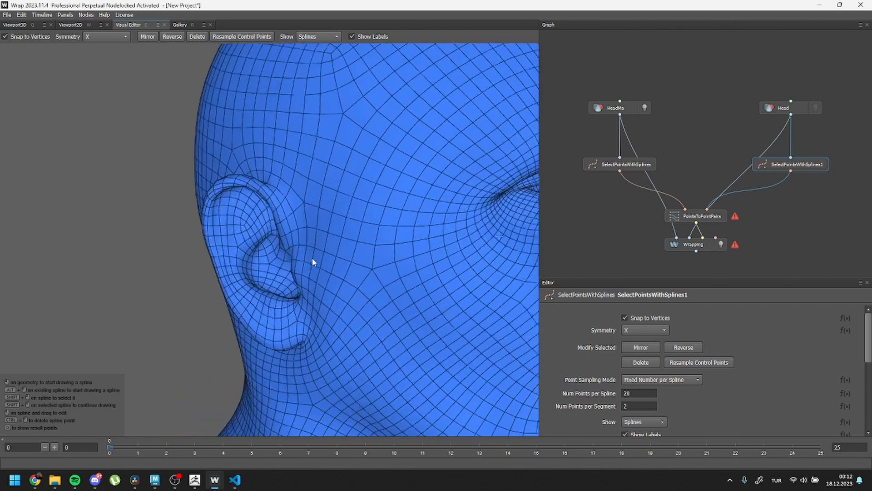
{"action": "scroll", "coordinate": [311, 259], "scroll_direction": "up", "scroll_amount": 3}
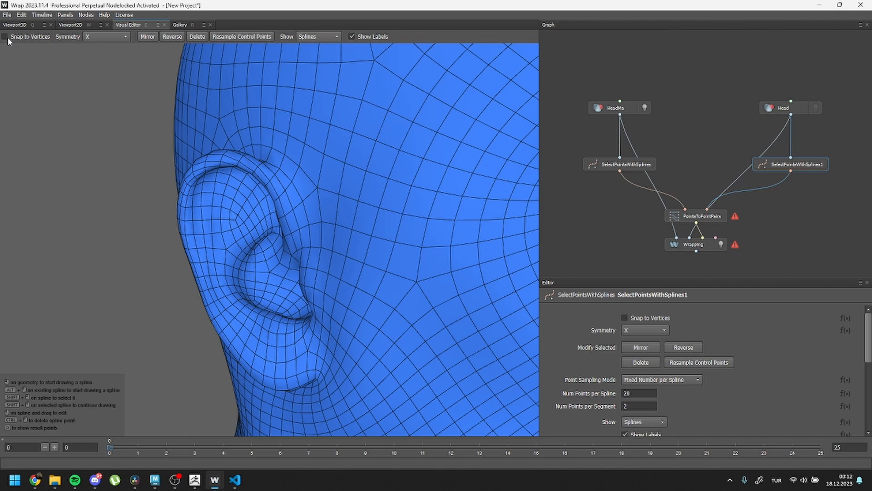
{"action": "left_click", "coordinate": [301, 227]}
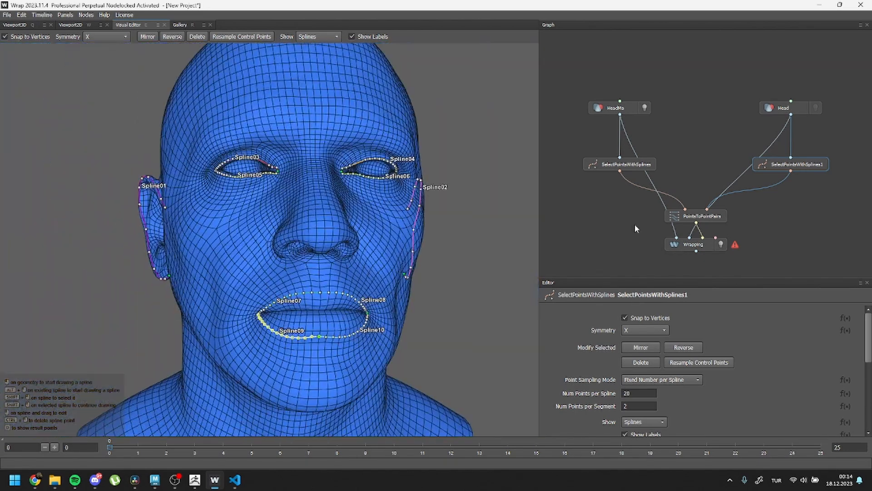
Step: Compare the splines on HeadMa and Head, and compute the Wrapping node
{"action": "left_click", "coordinate": [616, 167]}
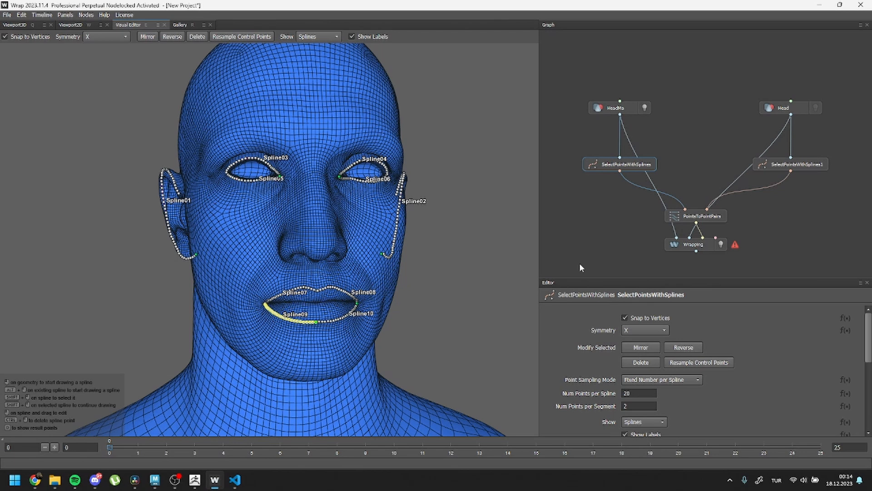
{"action": "left_click", "coordinate": [781, 169]}
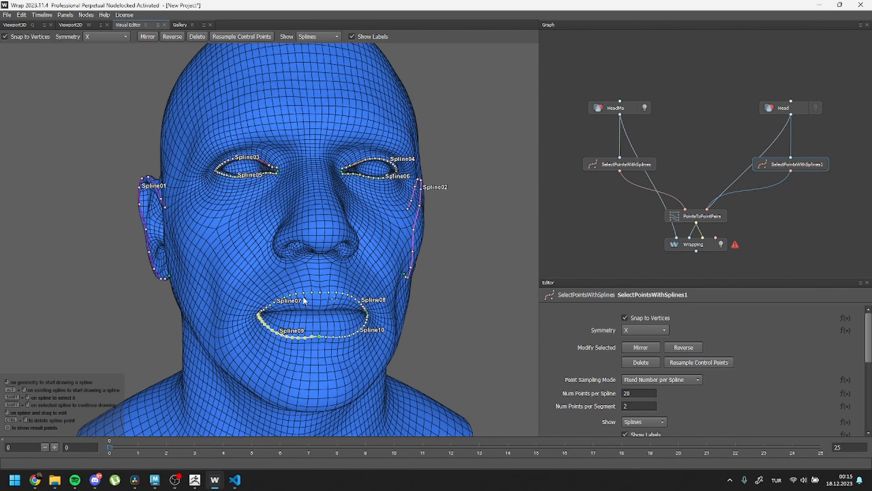
{"action": "left_click", "coordinate": [684, 245]}
{"action": "left_click", "coordinate": [618, 320]}
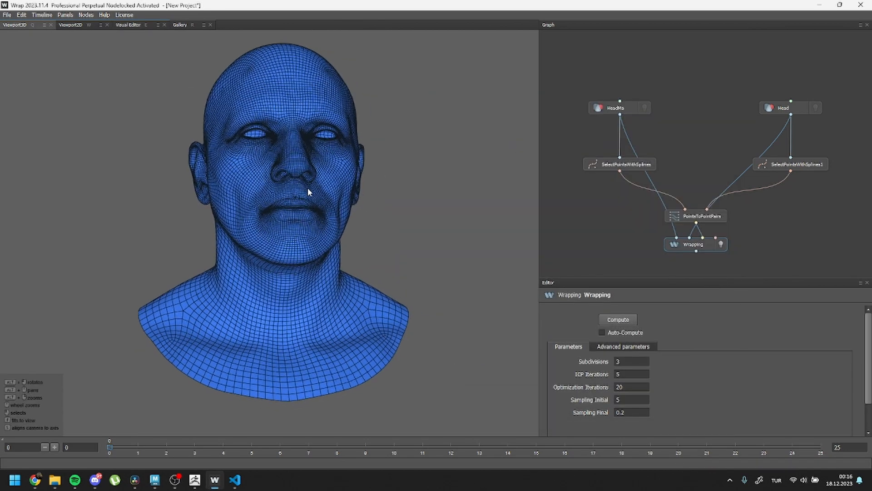
Step: Examine the wrapped head's ears, eyes, nose and mouth from several angles
{"action": "left_click_drag", "start_coordinate": [307, 195], "coordinate": [294, 164], "text": "alt"}
{"action": "right_click_drag", "start_coordinate": [294, 164], "coordinate": [302, 222], "text": "alt"}
{"action": "middle_click_drag", "start_coordinate": [329, 131], "coordinate": [296, 180], "text": "alt"}
{"action": "right_click_drag", "start_coordinate": [309, 111], "coordinate": [308, 140], "text": "alt"}
{"action": "left_click_drag", "start_coordinate": [308, 144], "coordinate": [160, 237], "text": "alt"}
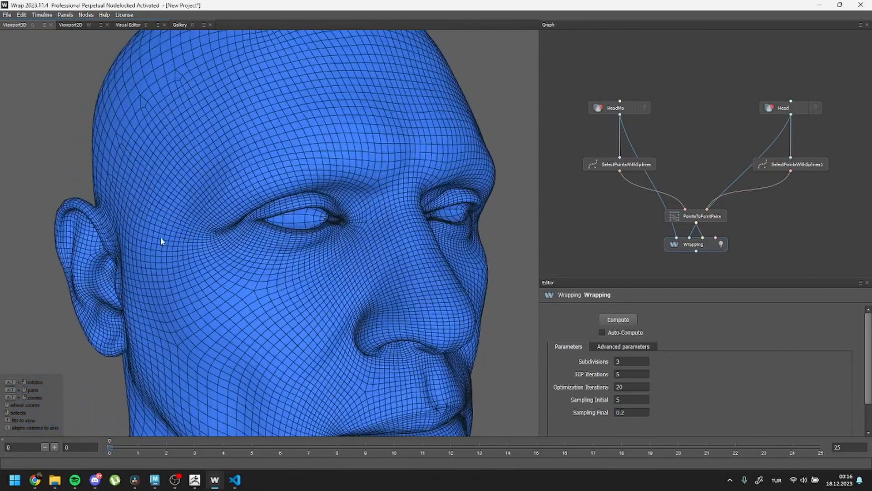
{"action": "right_click_drag", "start_coordinate": [159, 237], "coordinate": [228, 236], "text": "alt"}
{"action": "left_click_drag", "start_coordinate": [424, 267], "coordinate": [331, 252], "text": "alt"}
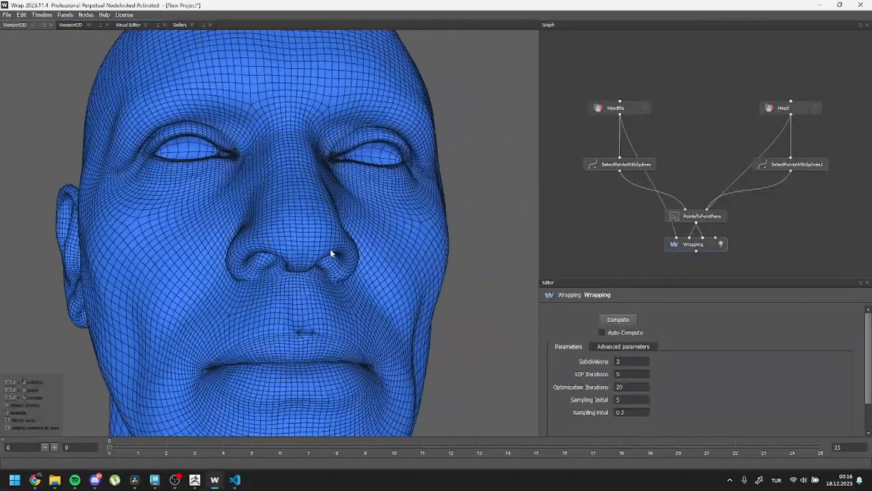
Step: Add a Brush node below Wrapping and connect Wrapping's output to the Brush node's first input
{"action": "right_click_drag", "start_coordinate": [741, 252], "coordinate": [740, 241], "text": "alt"}
{"action": "middle_click_drag", "start_coordinate": [741, 242], "coordinate": [745, 182], "text": "alt"}
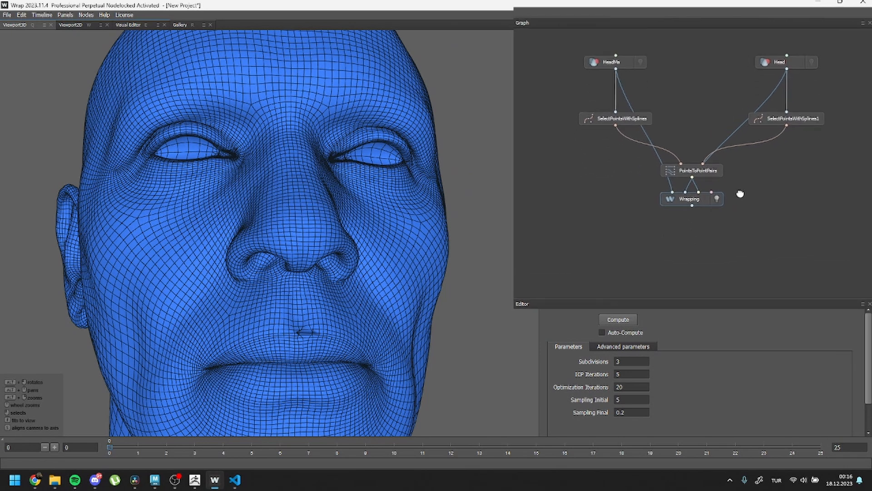
{"action": "right_click", "coordinate": [715, 218]}
{"action": "type", "text": "brush"}
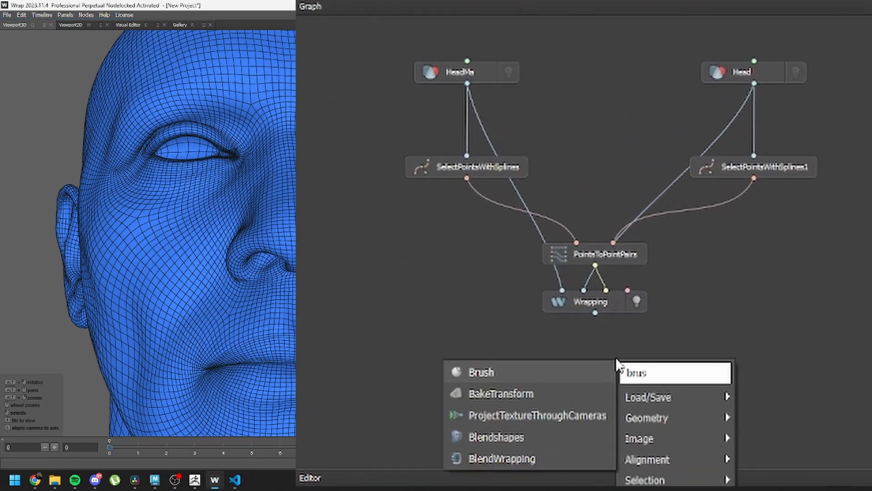
{"action": "key", "text": "Return"}
{"action": "left_click_drag", "start_coordinate": [595, 313], "coordinate": [580, 347]}
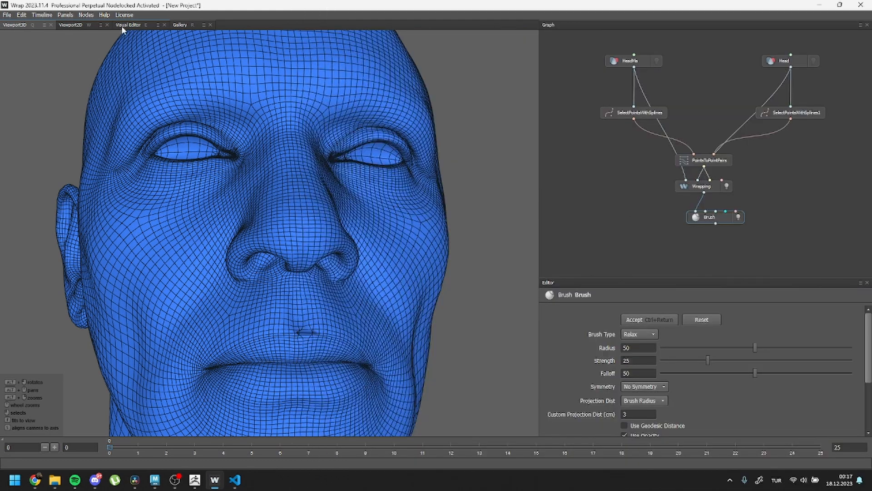
Step: Open the Brush node in the Visual Editor and reduce the Relax brush's radius to 4
{"action": "left_click", "coordinate": [121, 25]}
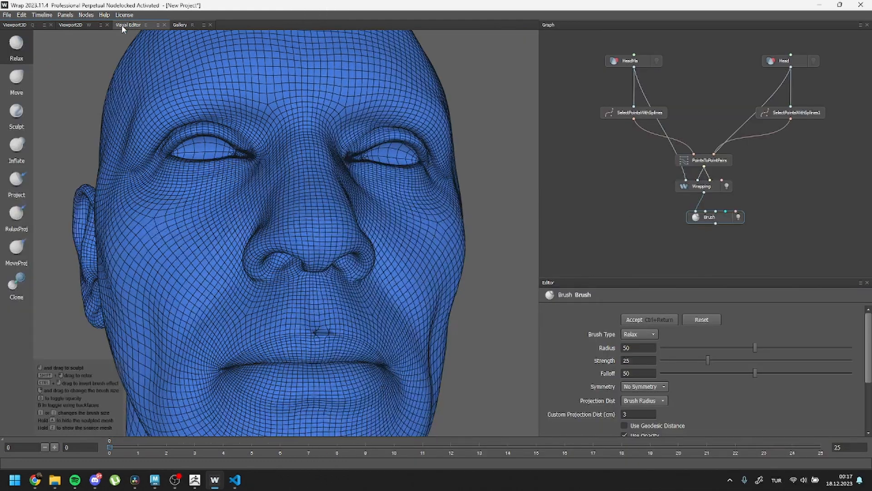
{"action": "mouse_move", "coordinate": [324, 298]}
{"action": "right_mouse_down"}
{"action": "mouse_move", "coordinate": [363, 322]}
{"action": "mouse_move", "coordinate": [190, 294]}
{"action": "mouse_move", "coordinate": [209, 332]}
{"action": "right_mouse_up"}
{"action": "middle_click_drag", "start_coordinate": [323, 343], "coordinate": [329, 296], "text": "alt"}
{"action": "mouse_move", "coordinate": [335, 273]}
{"action": "left_mouse_down"}
{"action": "mouse_move", "coordinate": [347, 264]}
{"action": "mouse_move", "coordinate": [326, 262]}
{"action": "mouse_move", "coordinate": [348, 244]}
{"action": "left_mouse_up"}
{"action": "middle_click_drag", "start_coordinate": [347, 244], "coordinate": [382, 279], "text": "alt"}
{"action": "left_click_drag", "start_coordinate": [381, 279], "coordinate": [432, 277], "text": "alt"}
{"action": "right_click_drag", "start_coordinate": [432, 278], "coordinate": [201, 184], "text": "alt"}
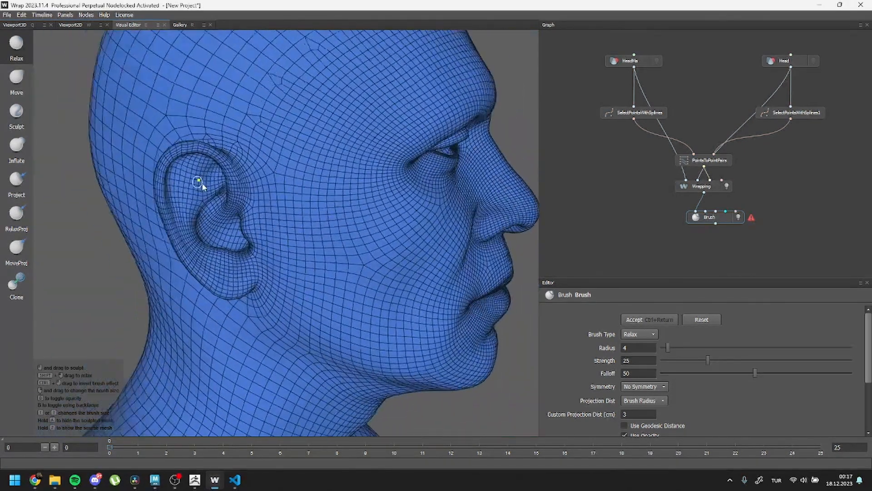
Step: Set the Relax brush's symmetry to X and smooth the wrapped head mesh with it
{"action": "middle_click_drag", "start_coordinate": [200, 185], "coordinate": [297, 278], "text": "alt"}
{"action": "right_click_drag", "start_coordinate": [297, 278], "coordinate": [386, 302], "text": "alt"}
{"action": "left_click", "coordinate": [662, 386]}
{"action": "left_click", "coordinate": [646, 406]}
{"action": "middle_click_drag", "start_coordinate": [388, 319], "coordinate": [361, 252], "text": "alt"}
{"action": "left_click_drag", "start_coordinate": [362, 253], "coordinate": [144, 211], "text": "alt"}
{"action": "right_click_drag", "start_coordinate": [325, 194], "coordinate": [307, 320], "text": "alt"}
{"action": "left_click_drag", "start_coordinate": [307, 320], "coordinate": [390, 339], "text": "alt"}
{"action": "middle_click_drag", "start_coordinate": [389, 339], "coordinate": [358, 286], "text": "alt"}
Step: View the brushed head in the 3D viewport and save the Brush node's output geometry as an OBJ file
{"action": "key", "text": "q"}
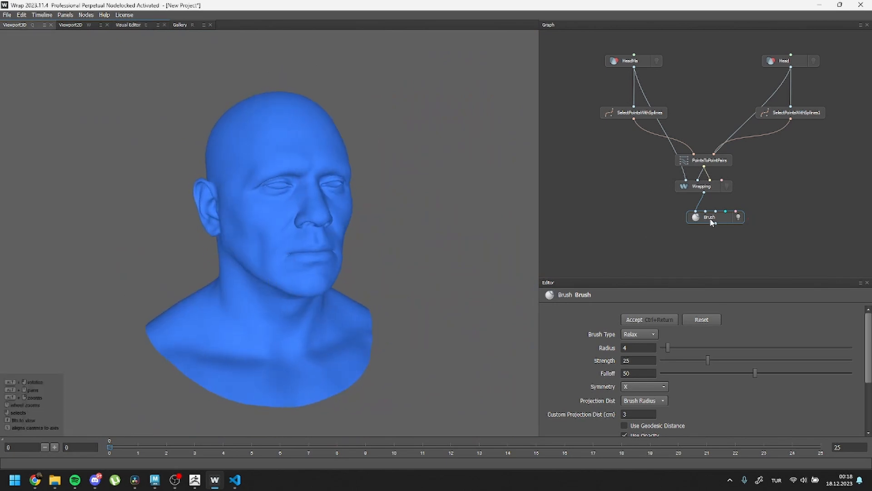
{"action": "right_click", "coordinate": [712, 222]}
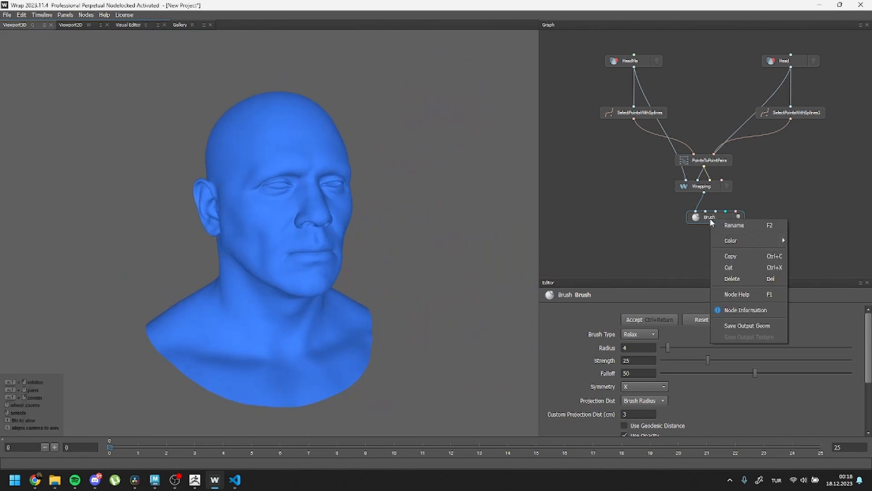
{"action": "left_click", "coordinate": [780, 326]}
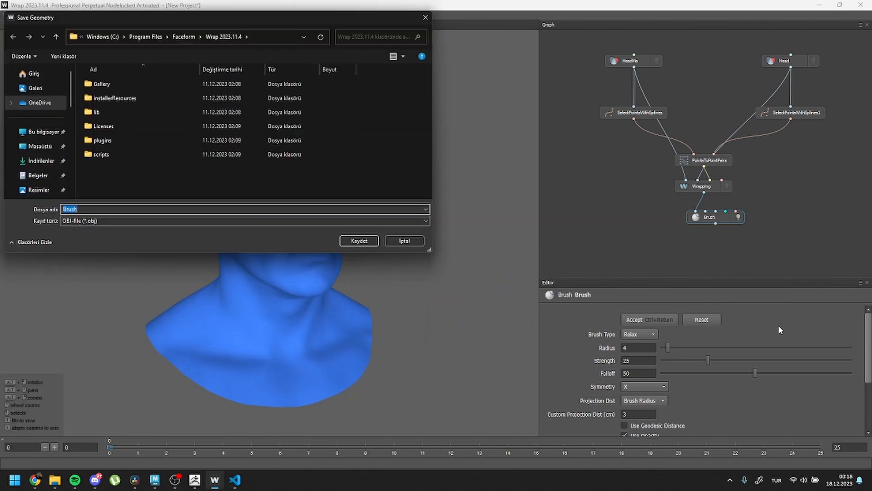
{"action": "left_click", "coordinate": [359, 241]}
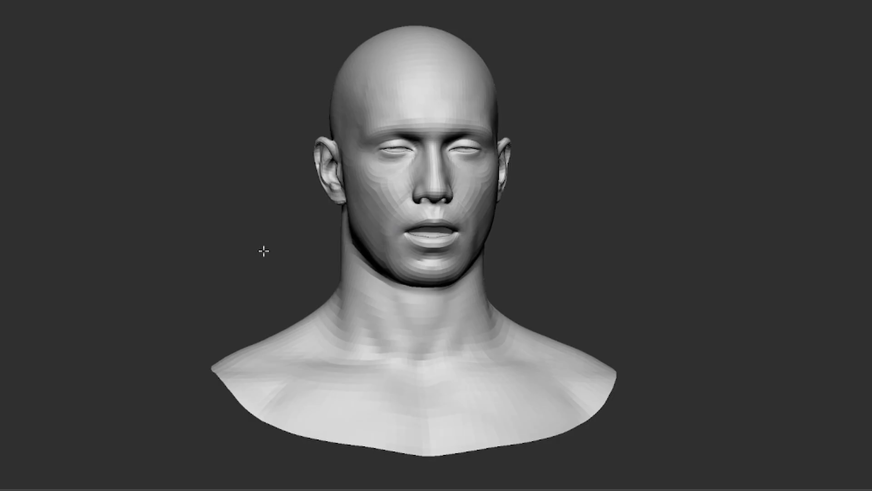
{"action": "mouse_move", "coordinate": [263, 250]}
{"action": "left_mouse_down"}
{"action": "mouse_move", "coordinate": [286, 249]}
{"action": "mouse_move", "coordinate": [234, 248]}
{"action": "mouse_move", "coordinate": [273, 247]}
{"action": "left_mouse_up"}
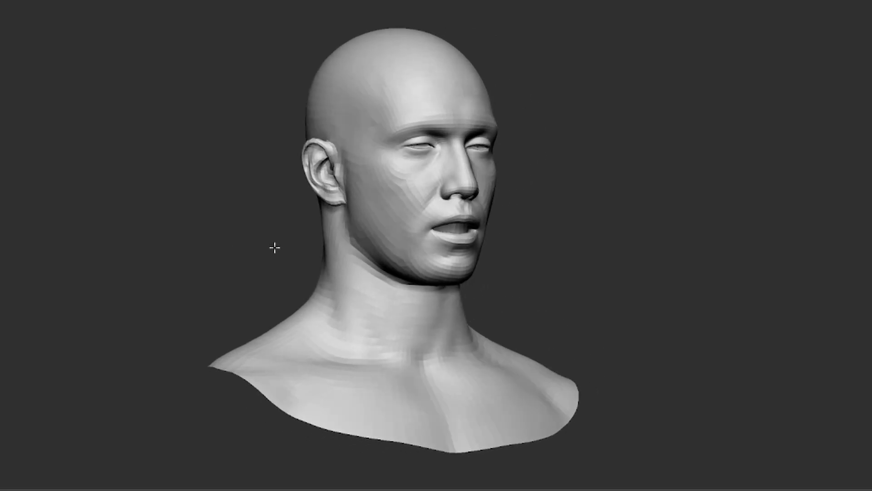